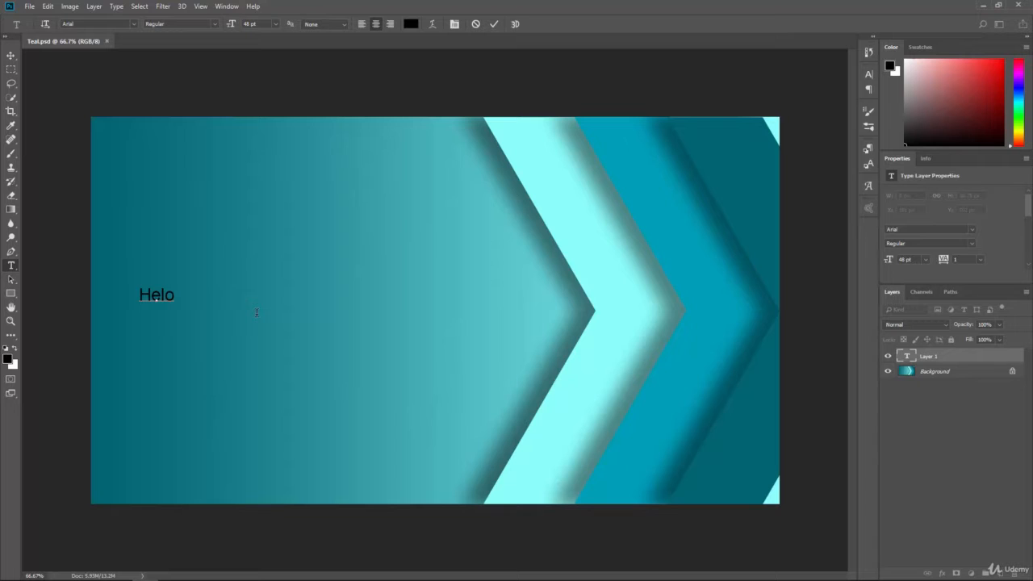
Correct the misspelled text to "Hello" and commit the type layer
{"action": "key", "text": "BackSpace"}
{"action": "type", "text": "lo"}
{"action": "left_click", "coordinate": [11, 55]}
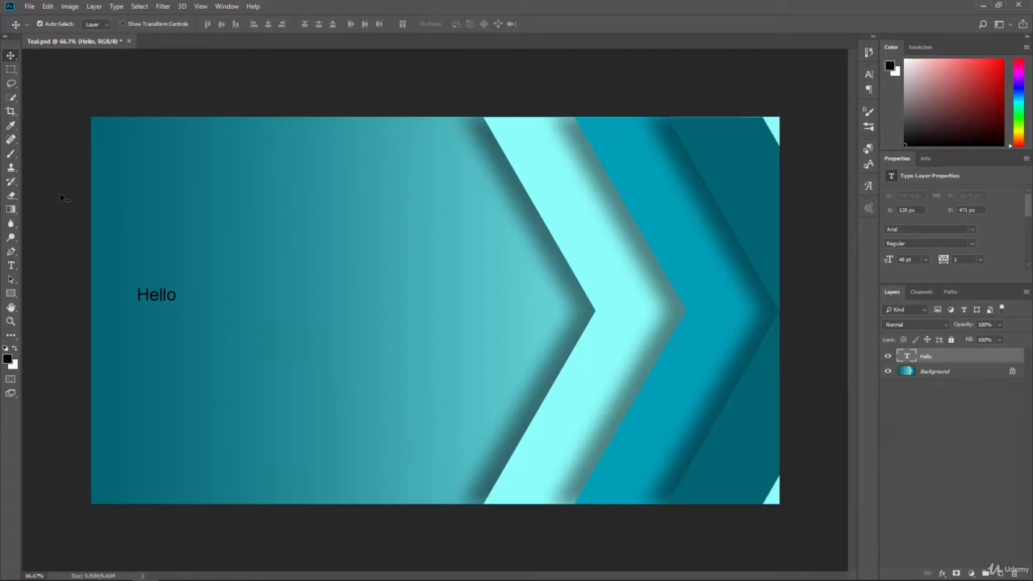
Set the Hello text's font size to 288 pt and move it fully inside the canvas, before the arrow shapes
{"action": "left_click", "coordinate": [11, 265]}
{"action": "left_click", "coordinate": [275, 24]}
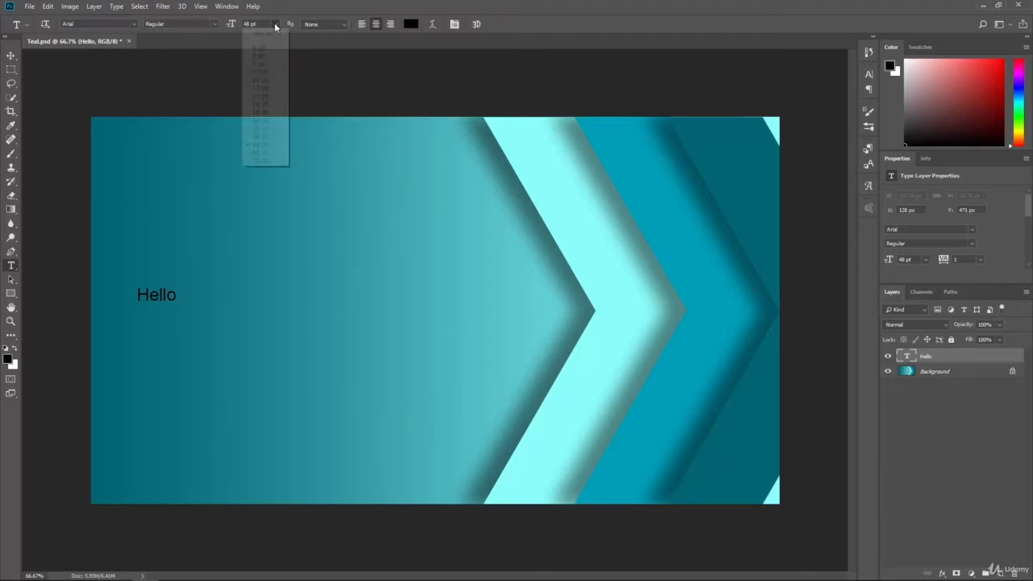
{"action": "left_click", "coordinate": [265, 24]}
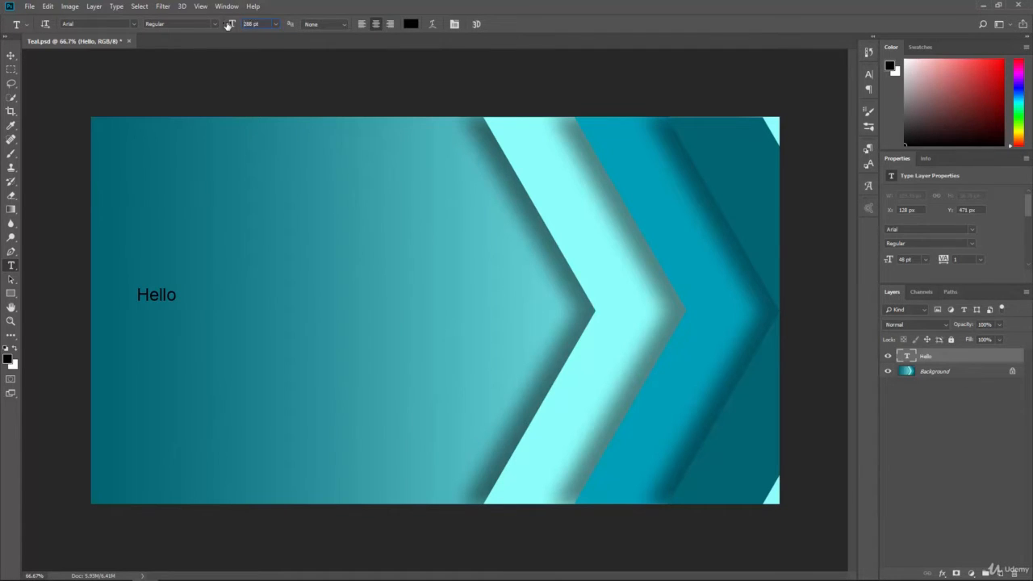
{"action": "key", "text": "Return"}
{"action": "left_click", "coordinate": [11, 55]}
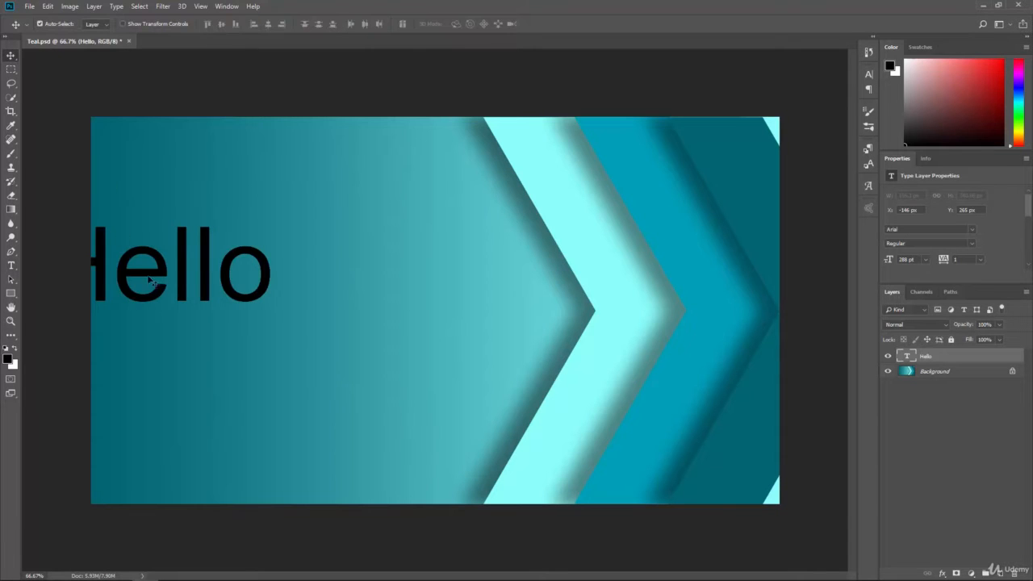
{"action": "left_click_drag", "start_coordinate": [161, 271], "coordinate": [317, 302]}
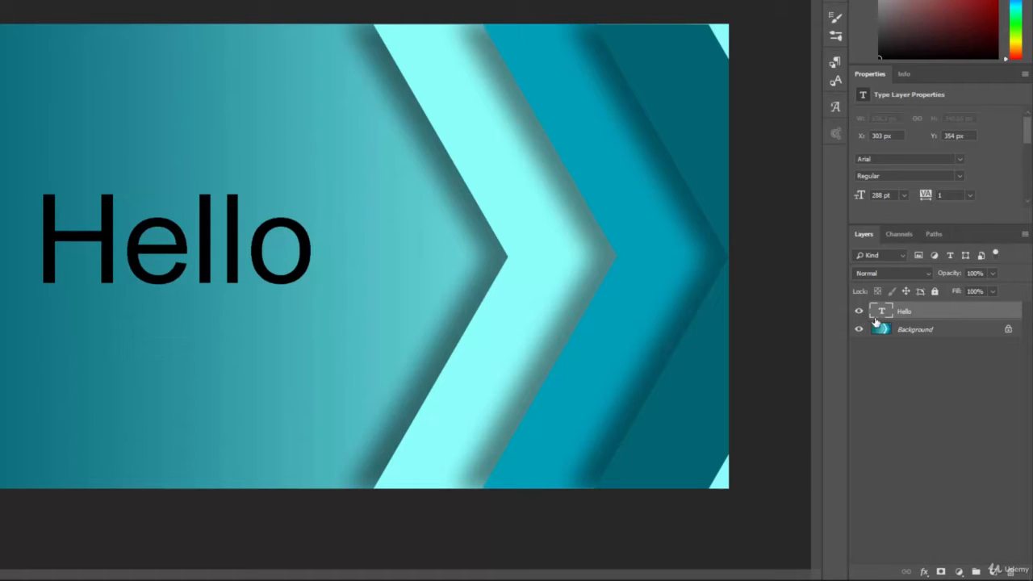
Filter the layer list to type layers and back, and open the Hello text for editing without changing it
{"action": "left_click", "coordinate": [951, 256]}
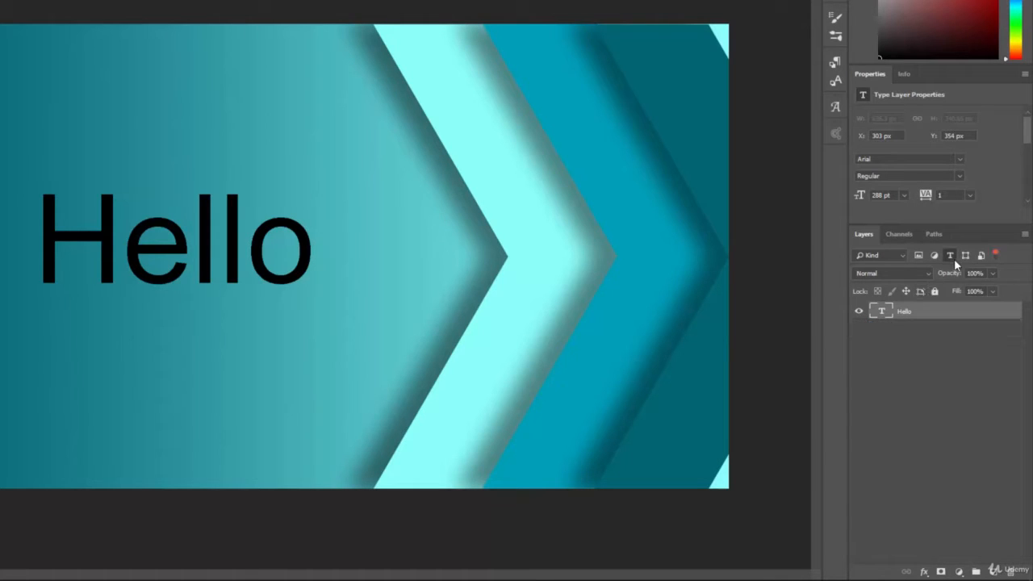
{"action": "left_click", "coordinate": [952, 258]}
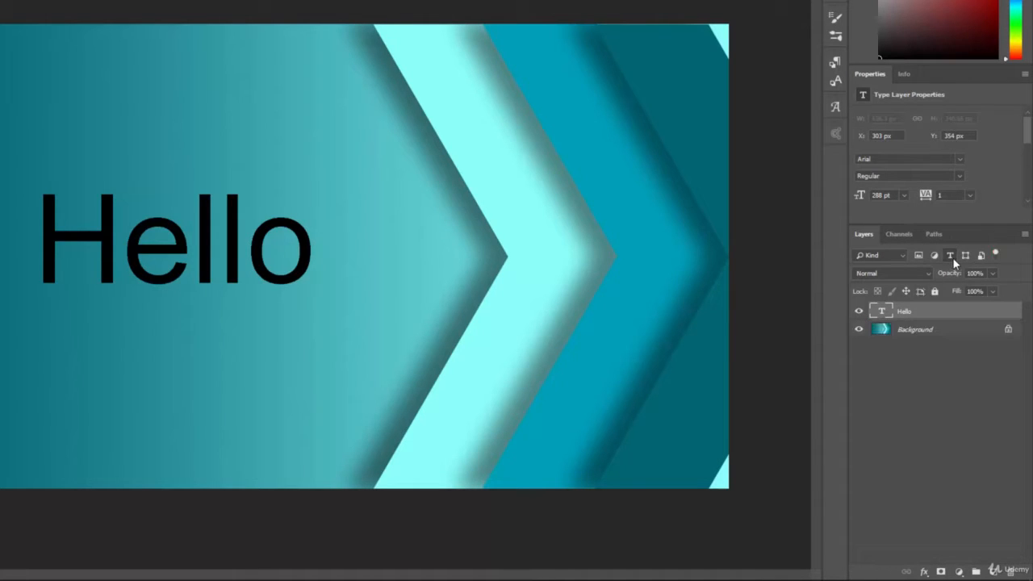
{"action": "double_click", "coordinate": [882, 314]}
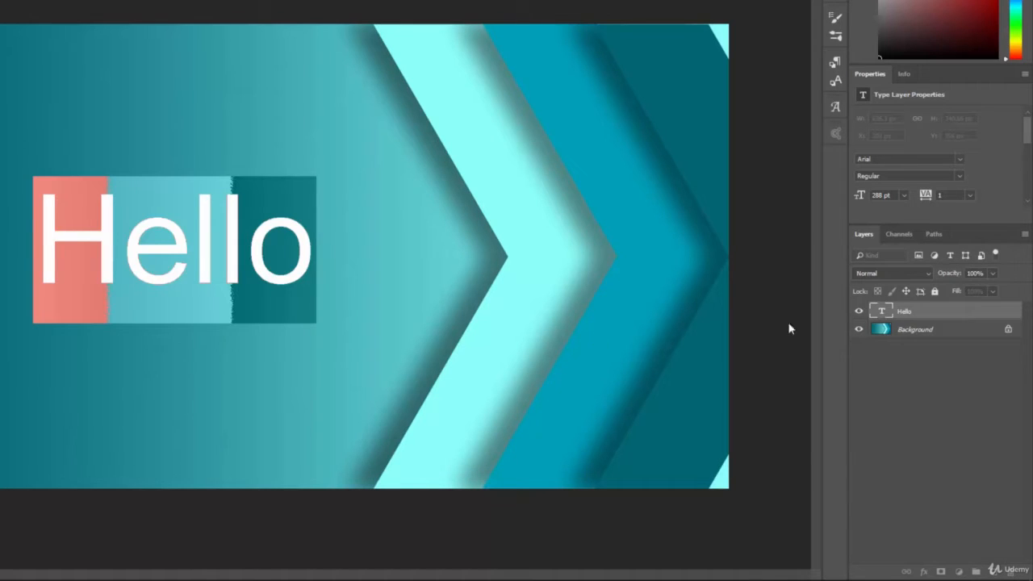
{"action": "left_click", "coordinate": [269, 256]}
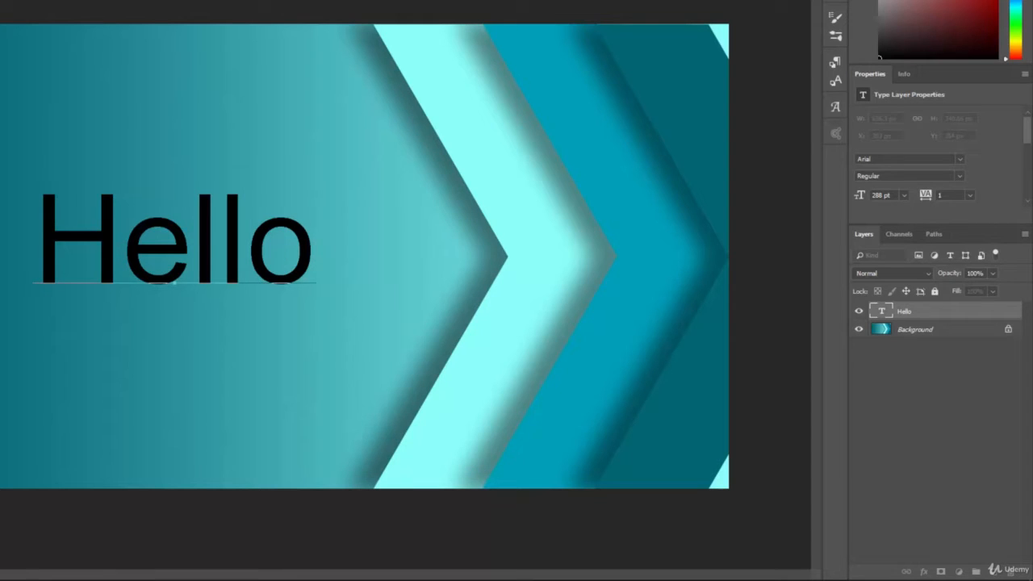
{"action": "key", "text": "ctrl+Return"}
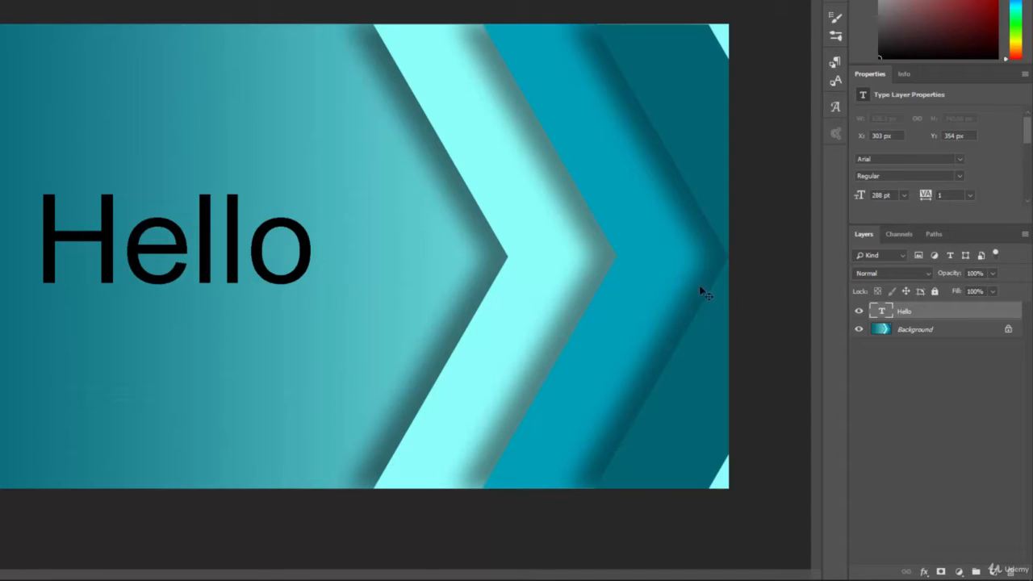
Add a layer mask to the Hello text layer and brush black across the letters to hide parts of them
{"action": "left_click", "coordinate": [941, 572]}
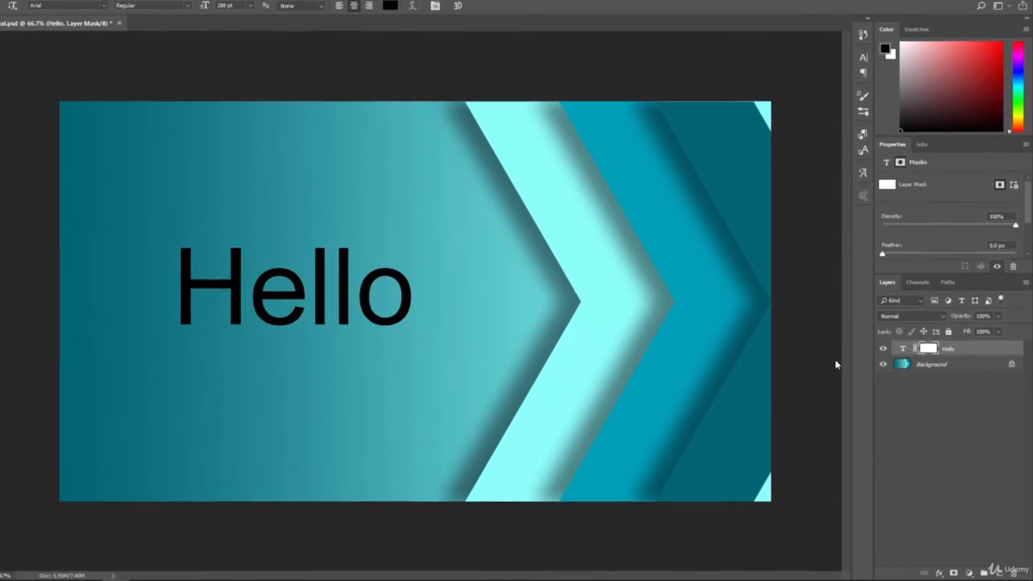
{"action": "key", "text": "t"}
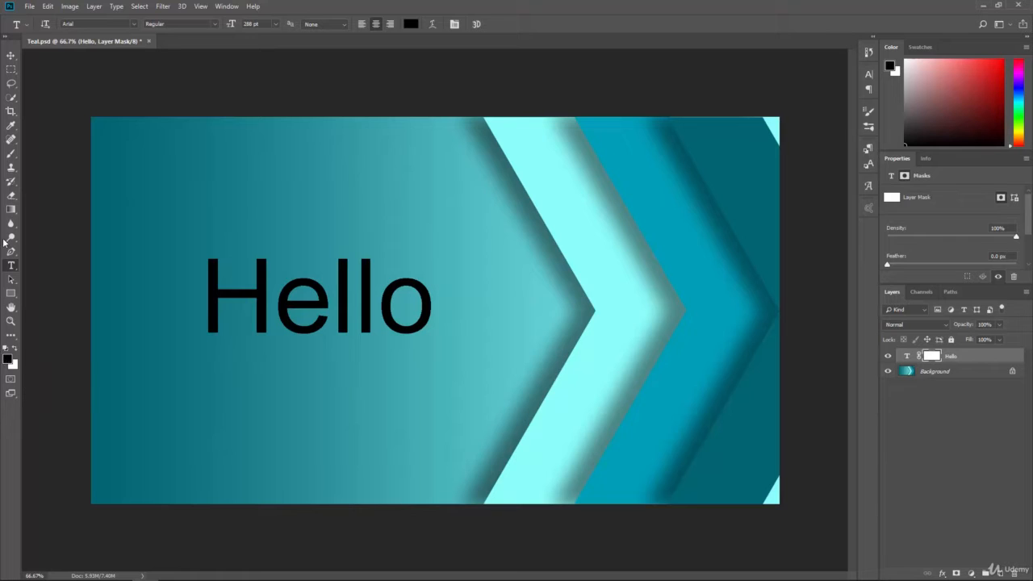
{"action": "left_click", "coordinate": [10, 153]}
{"action": "mouse_move", "coordinate": [183, 274]}
{"action": "left_mouse_down"}
{"action": "mouse_move", "coordinate": [215, 252]}
{"action": "mouse_move", "coordinate": [290, 253]}
{"action": "mouse_move", "coordinate": [322, 324]}
{"action": "mouse_move", "coordinate": [345, 341]}
{"action": "mouse_move", "coordinate": [440, 322]}
{"action": "mouse_move", "coordinate": [457, 264]}
{"action": "mouse_move", "coordinate": [381, 246]}
{"action": "mouse_move", "coordinate": [347, 251]}
{"action": "mouse_move", "coordinate": [334, 236]}
{"action": "mouse_move", "coordinate": [329, 352]}
{"action": "mouse_move", "coordinate": [297, 294]}
{"action": "mouse_move", "coordinate": [237, 281]}
{"action": "mouse_move", "coordinate": [325, 315]}
{"action": "mouse_move", "coordinate": [387, 367]}
{"action": "mouse_move", "coordinate": [398, 365]}
{"action": "mouse_move", "coordinate": [438, 283]}
{"action": "left_mouse_up"}
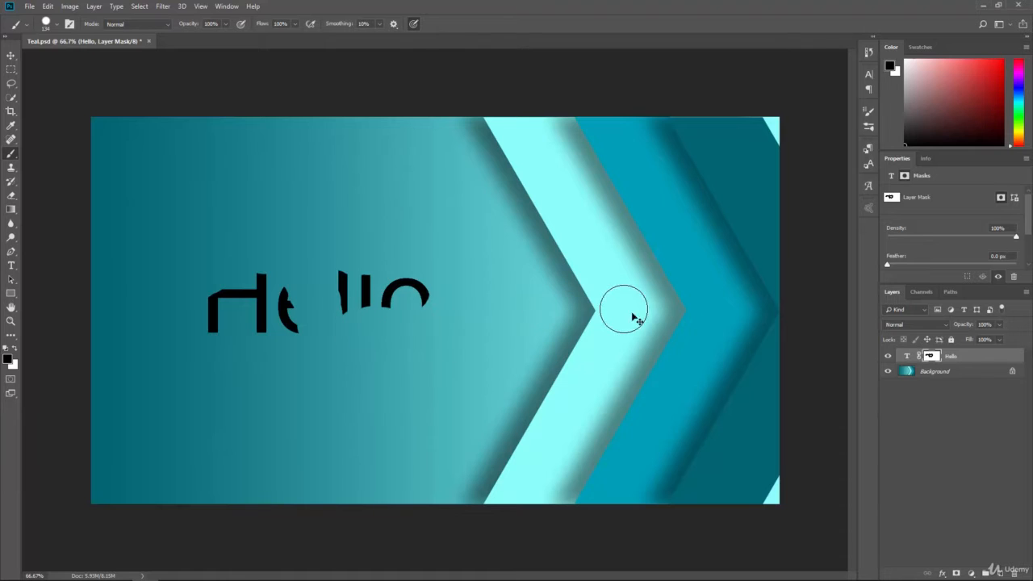
Invert the Hello layer's mask and invert it back, and delete the mask without applying it
{"action": "key", "text": "ctrl+i"}
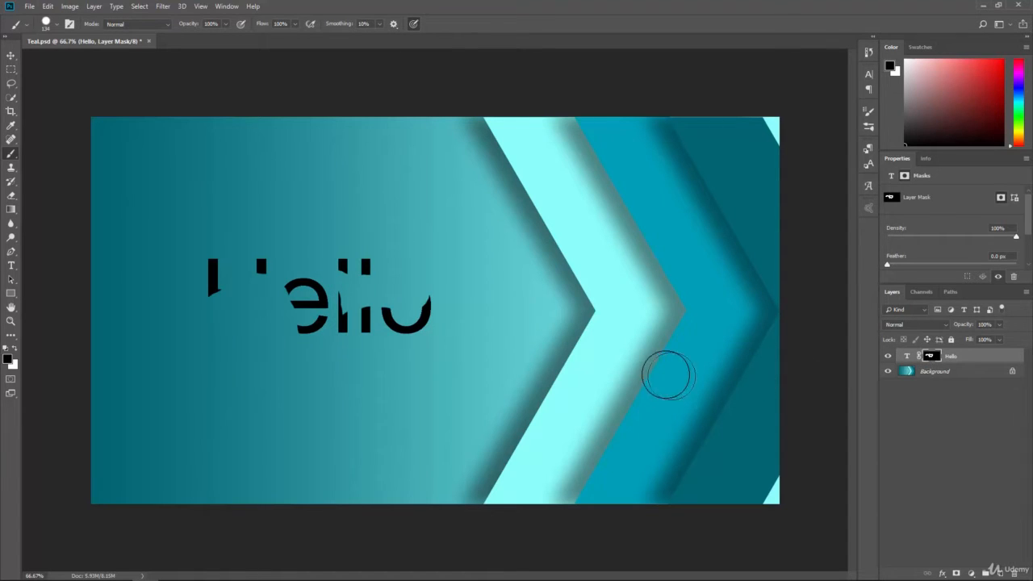
{"action": "key", "text": "ctrl+i"}
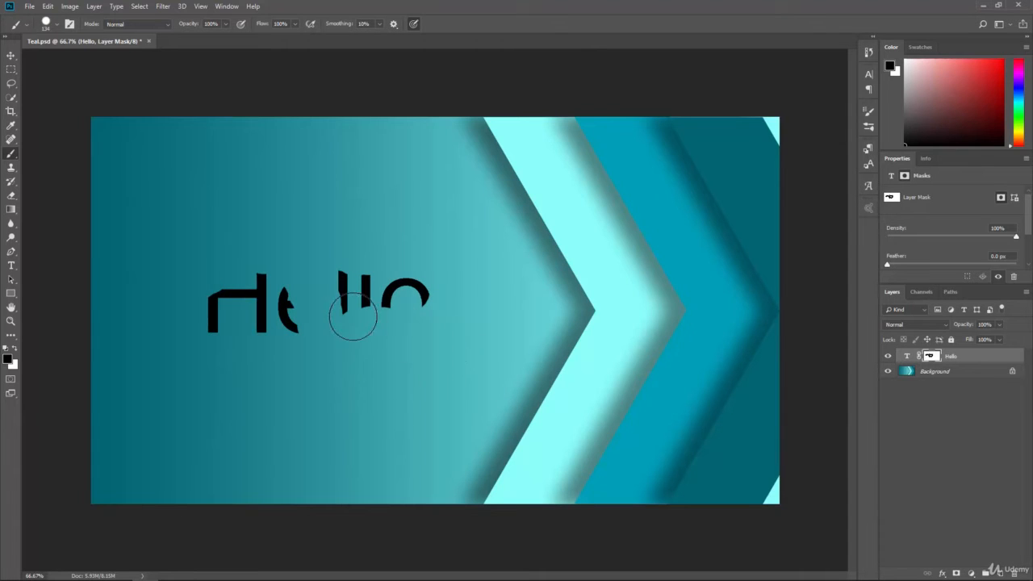
{"action": "left_click_drag", "start_coordinate": [933, 357], "coordinate": [1014, 571]}
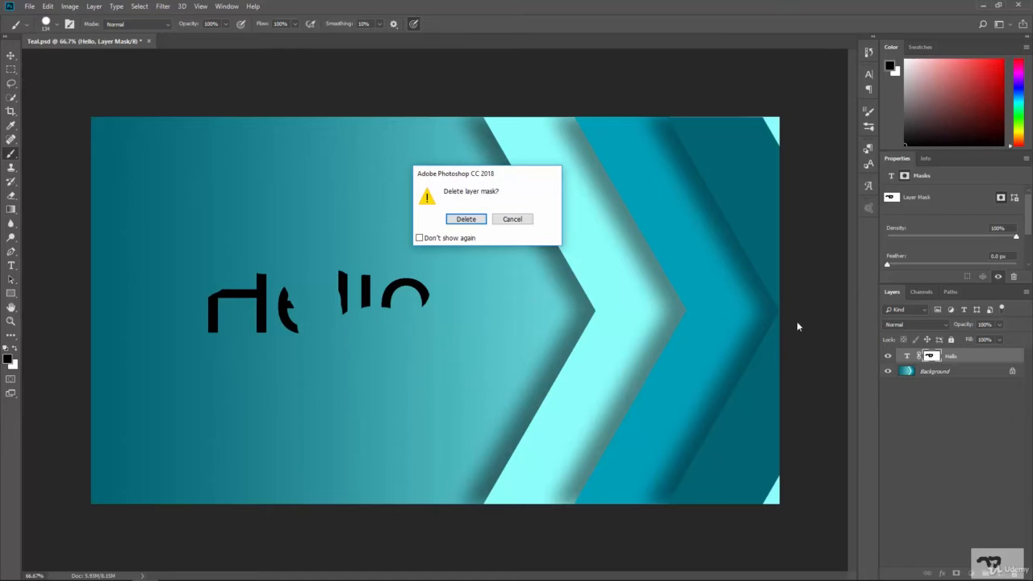
{"action": "left_click", "coordinate": [466, 220]}
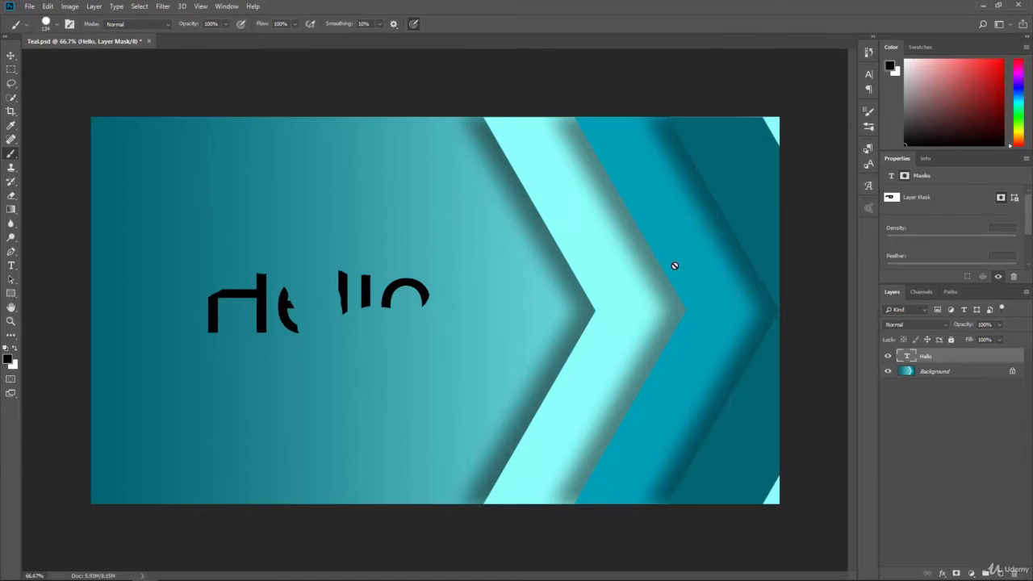
Try a 5 px red outside stroke and Bevel & Emboss on the Hello layer, switch the stroke off and discard the styles
{"action": "left_click", "coordinate": [941, 572]}
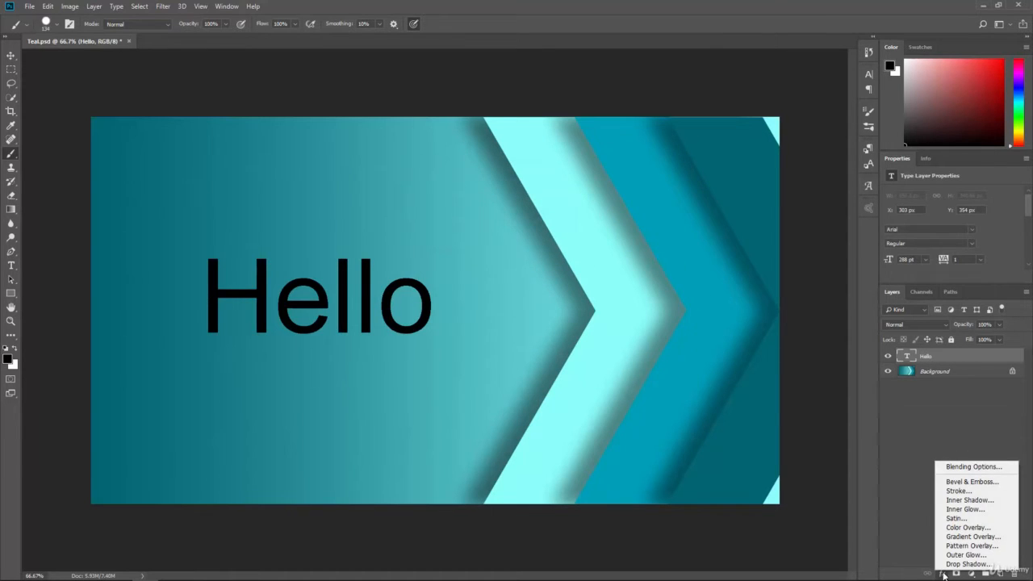
{"action": "left_click", "coordinate": [975, 492]}
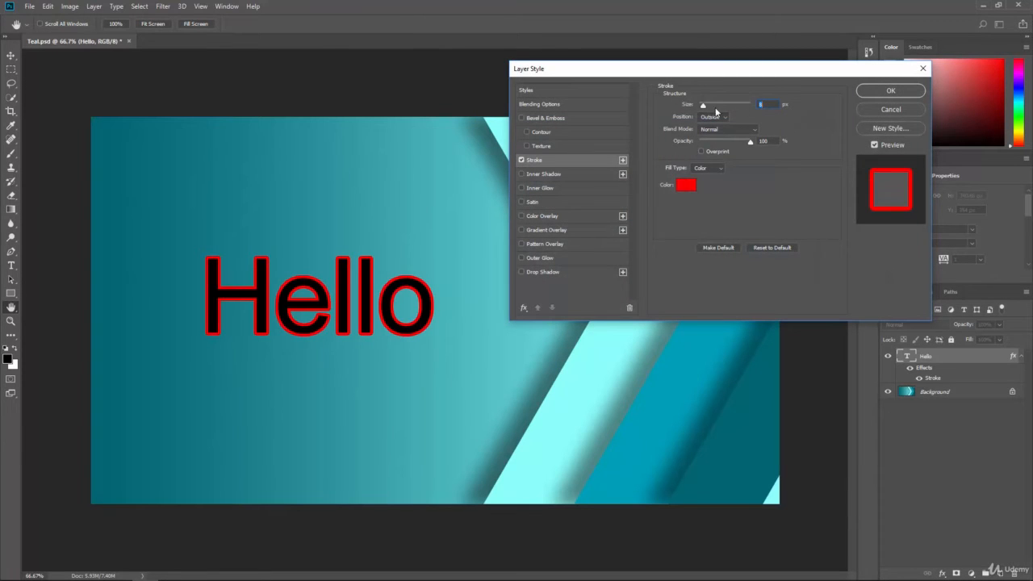
{"action": "left_click_drag", "start_coordinate": [706, 107], "coordinate": [700, 105]}
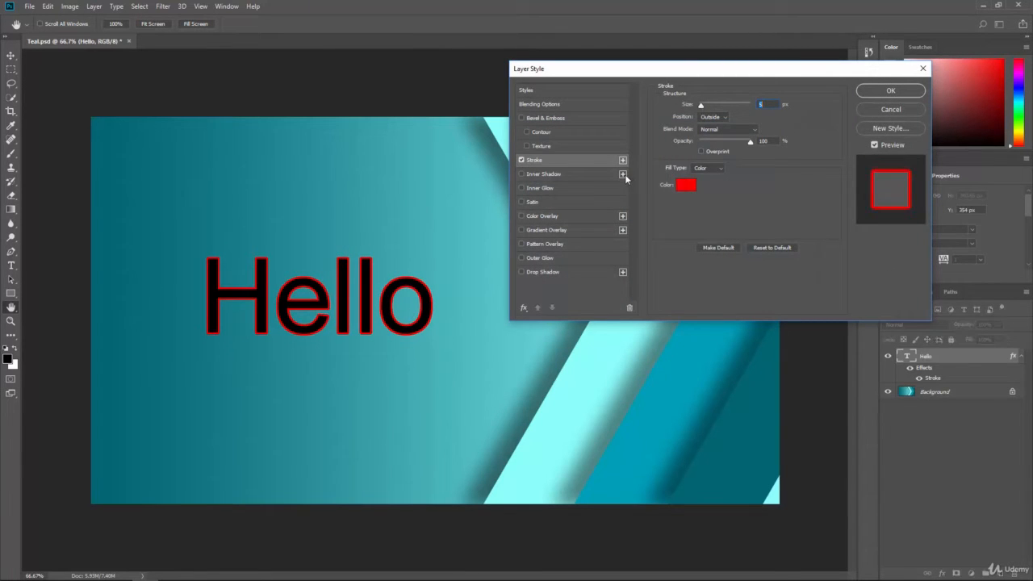
{"action": "left_click", "coordinate": [521, 118]}
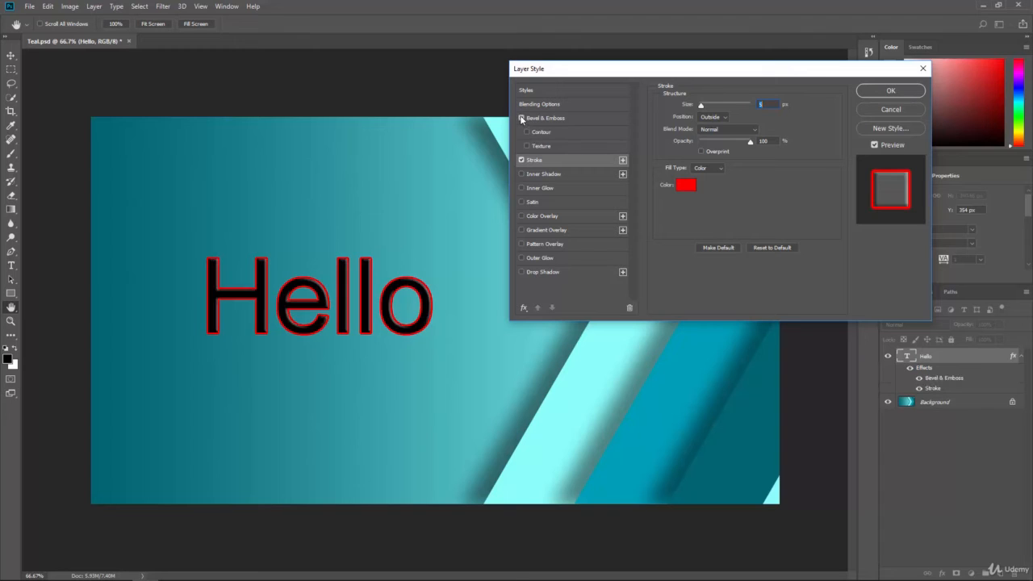
{"action": "left_click", "coordinate": [522, 160]}
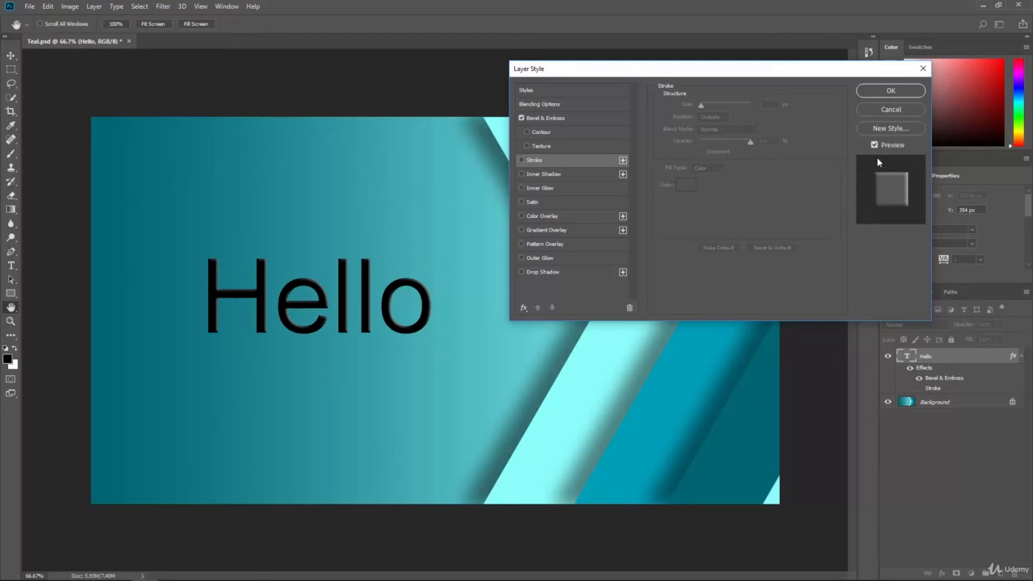
{"action": "left_click", "coordinate": [888, 110]}
{"action": "key", "text": "b"}
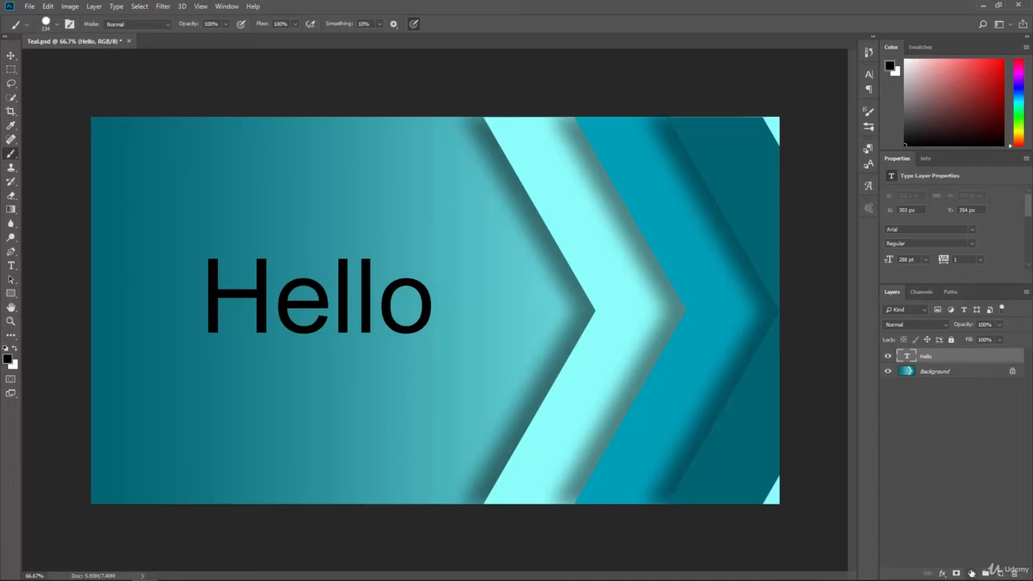
{"action": "left_click", "coordinate": [941, 572]}
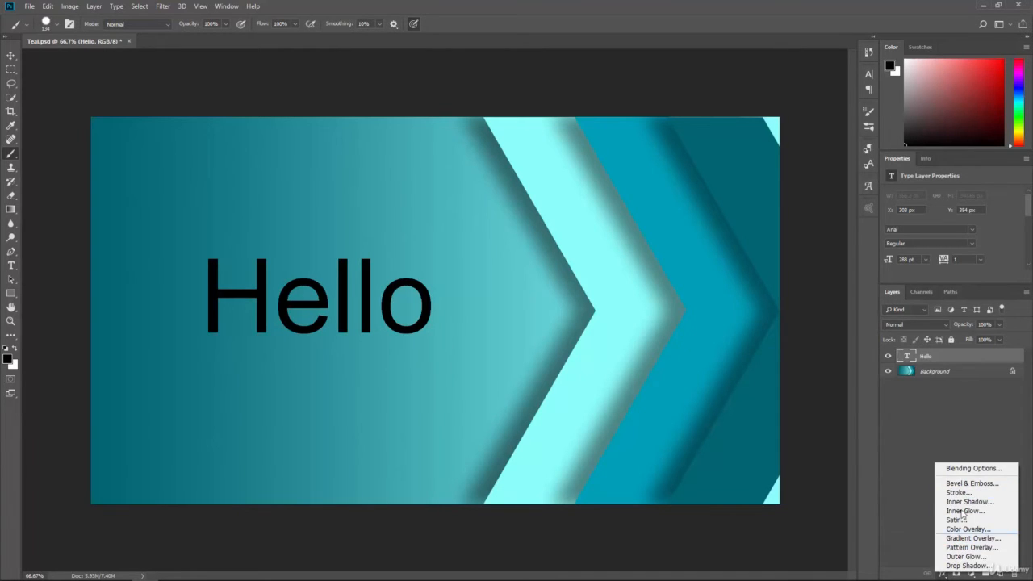
{"action": "left_click", "coordinate": [916, 497]}
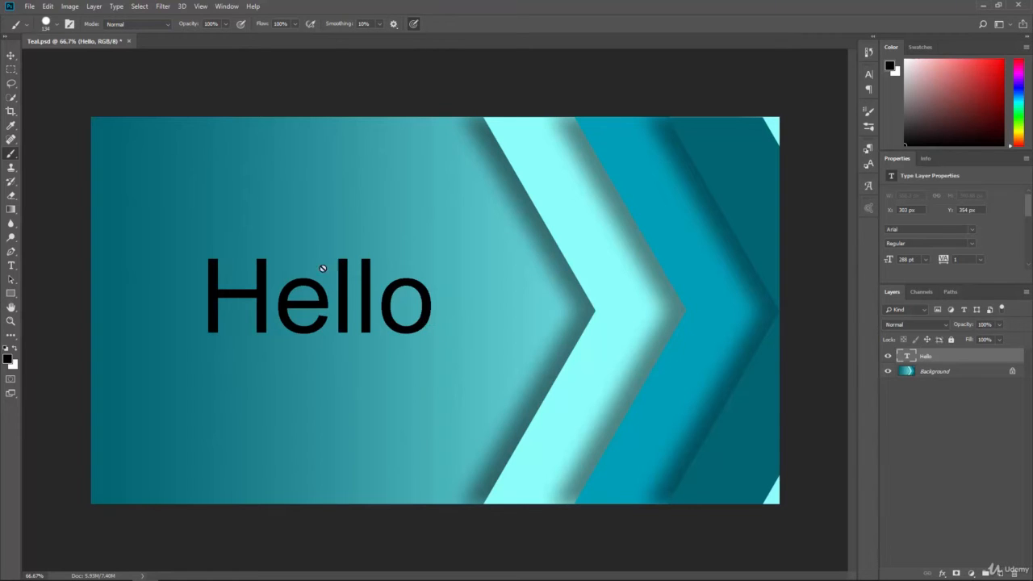
Rasterize the Hello type layer into a pixel layer
{"action": "left_click", "coordinate": [11, 56]}
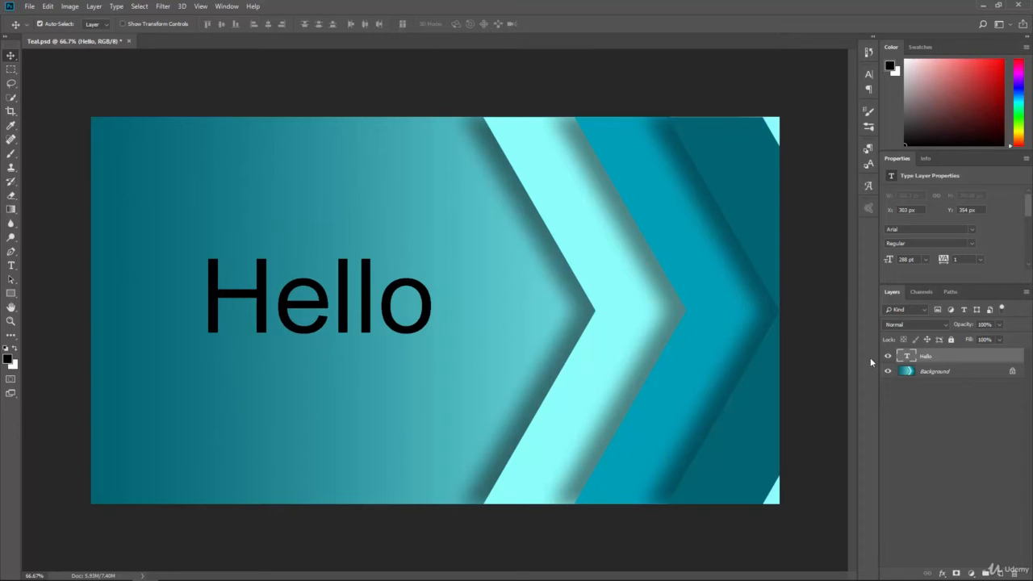
{"action": "right_click", "coordinate": [941, 357]}
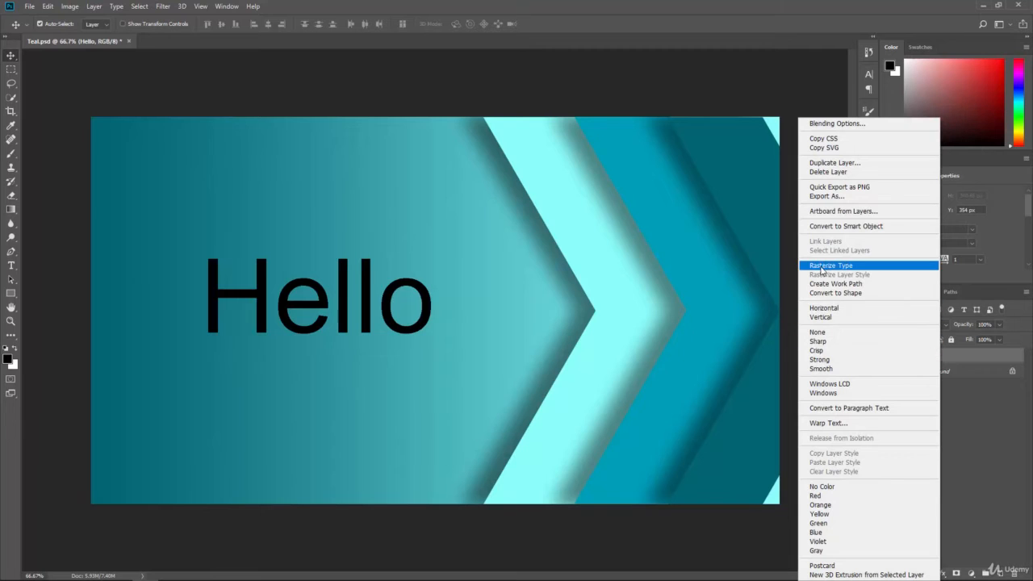
{"action": "left_click", "coordinate": [966, 358]}
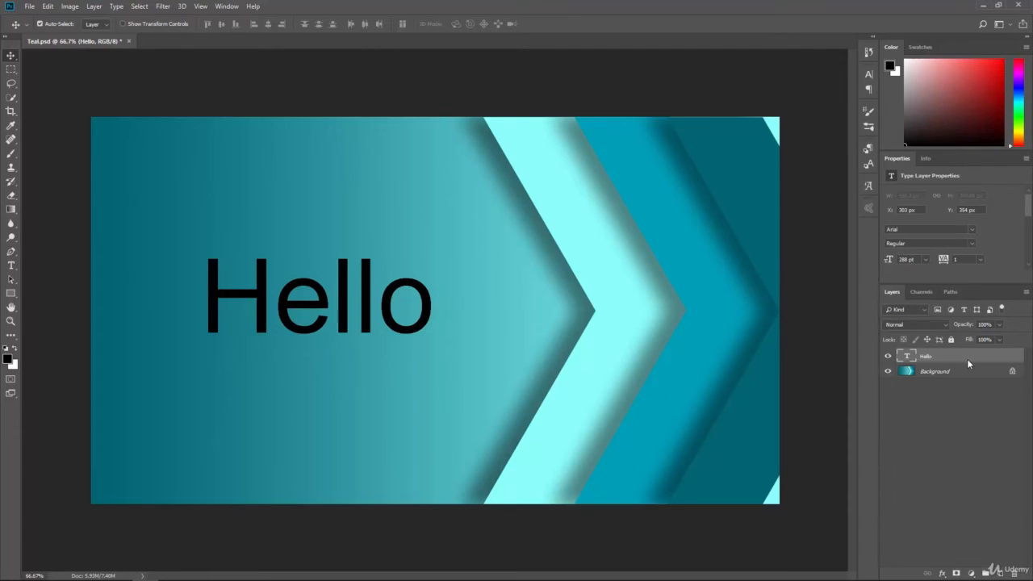
{"action": "left_click", "coordinate": [117, 6]}
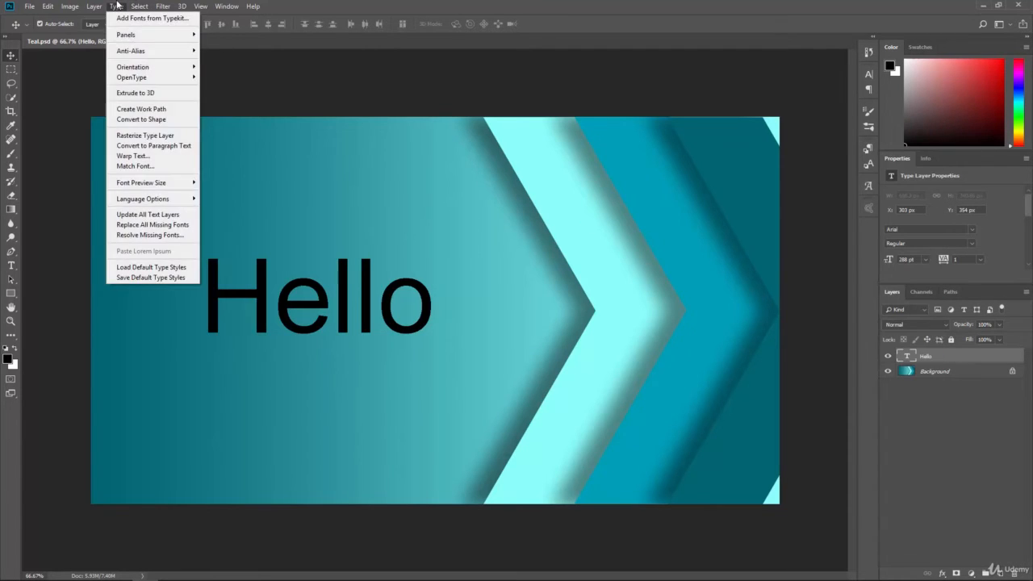
{"action": "left_click", "coordinate": [181, 138]}
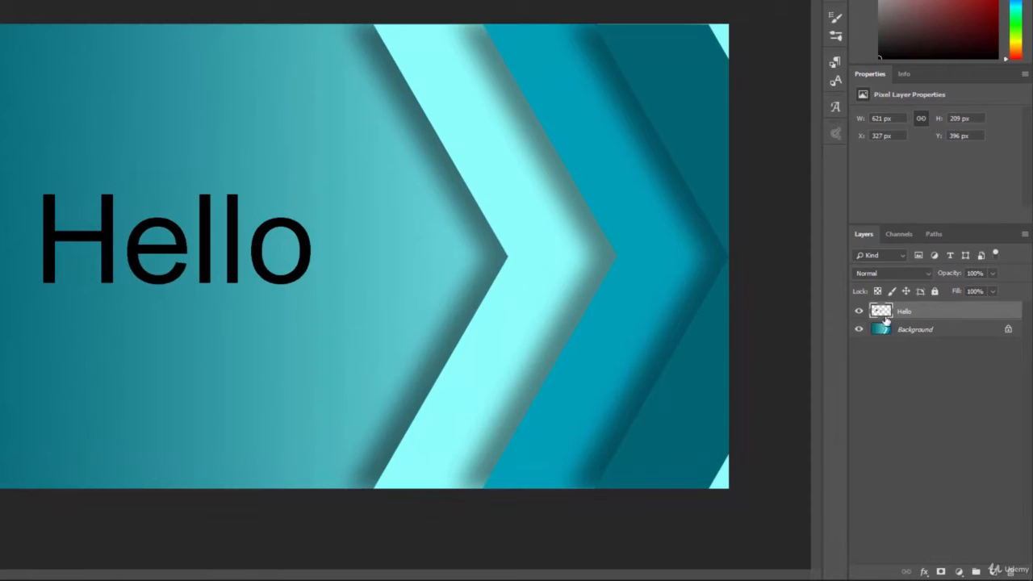
Hide the Background layer to examine the transparency around the rasterized Hello text, and show it again
{"action": "left_click", "coordinate": [860, 330]}
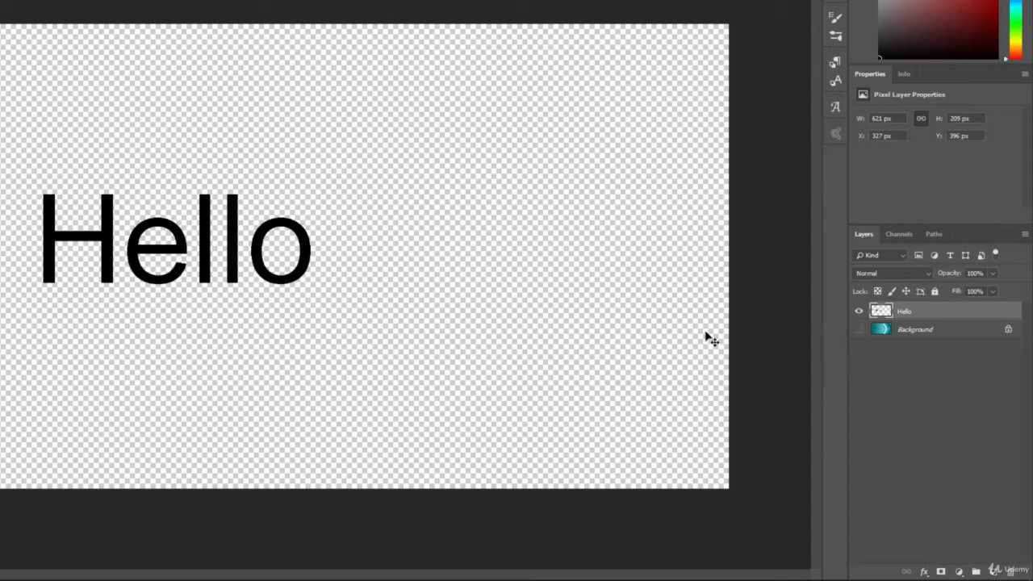
{"action": "left_click", "coordinate": [858, 329]}
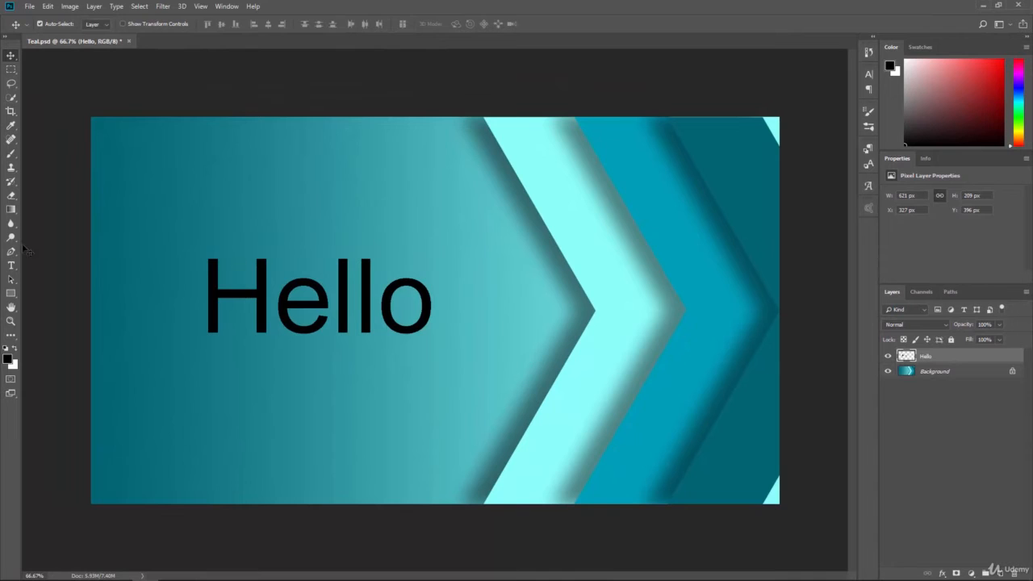
Try to edit the rasterized Hello text with the Type tool, and delete the extra type layer this adds
{"action": "left_click", "coordinate": [11, 266]}
{"action": "left_click", "coordinate": [302, 310]}
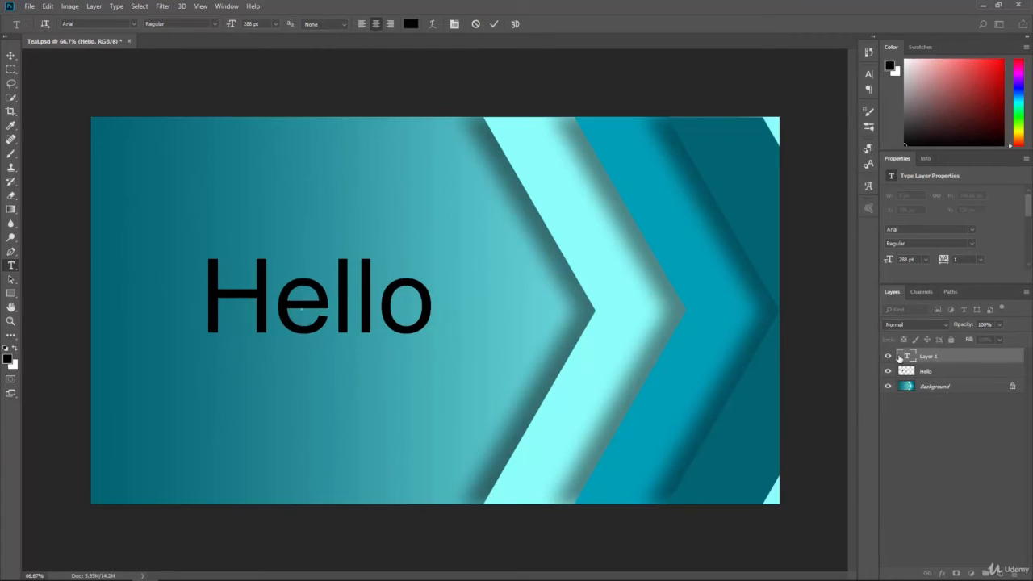
{"action": "left_click_drag", "start_coordinate": [937, 352], "coordinate": [1014, 572]}
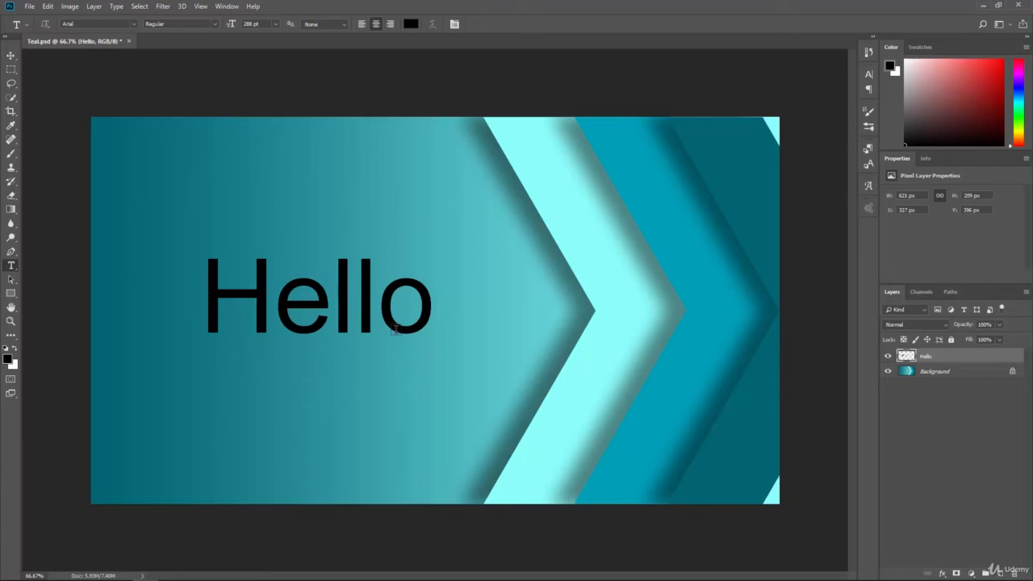
Smudge the top of the H in the rasterized Hello text, and undo back to the editable type layer
{"action": "left_click", "coordinate": [11, 226]}
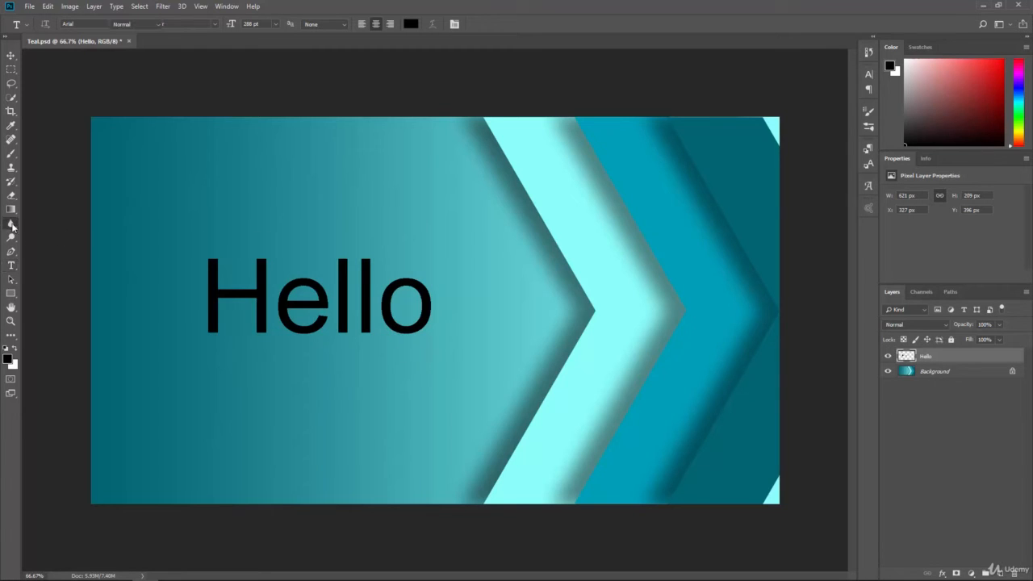
{"action": "left_click", "coordinate": [49, 242]}
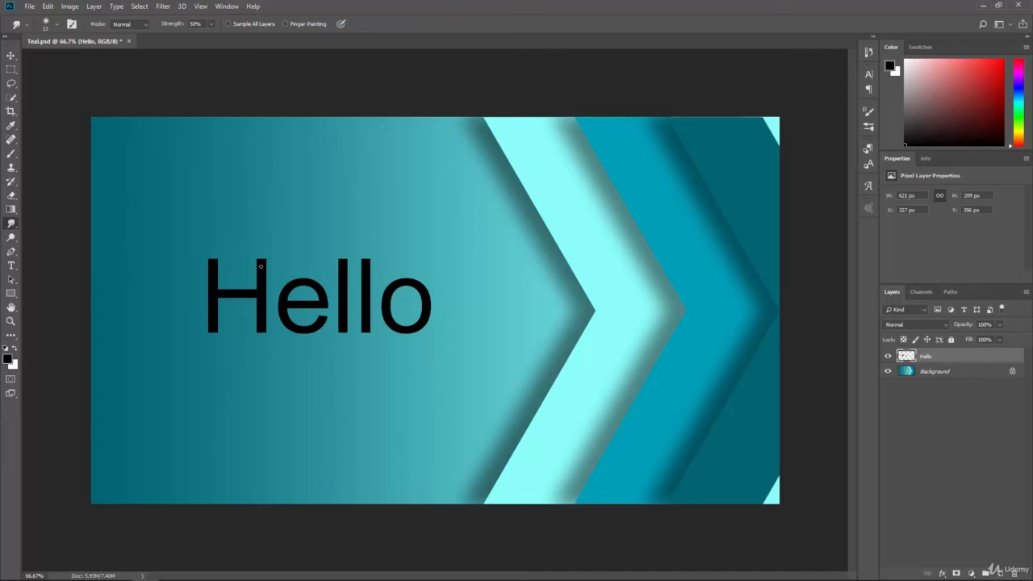
{"action": "left_click_drag", "start_coordinate": [260, 264], "coordinate": [260, 243]}
{"action": "key", "text": "ctrl+z"}
{"action": "key", "text": "ctrl+z"}
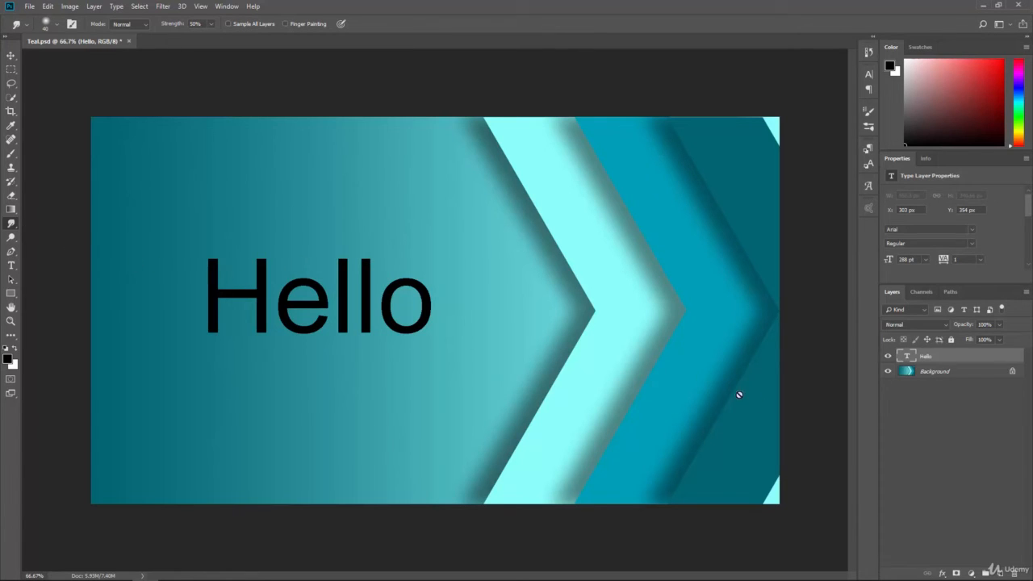
Try to smudge the Hello type layer, decline the offered rasterization, and rasterize the type from the layer's own commands
{"action": "left_click", "coordinate": [359, 276]}
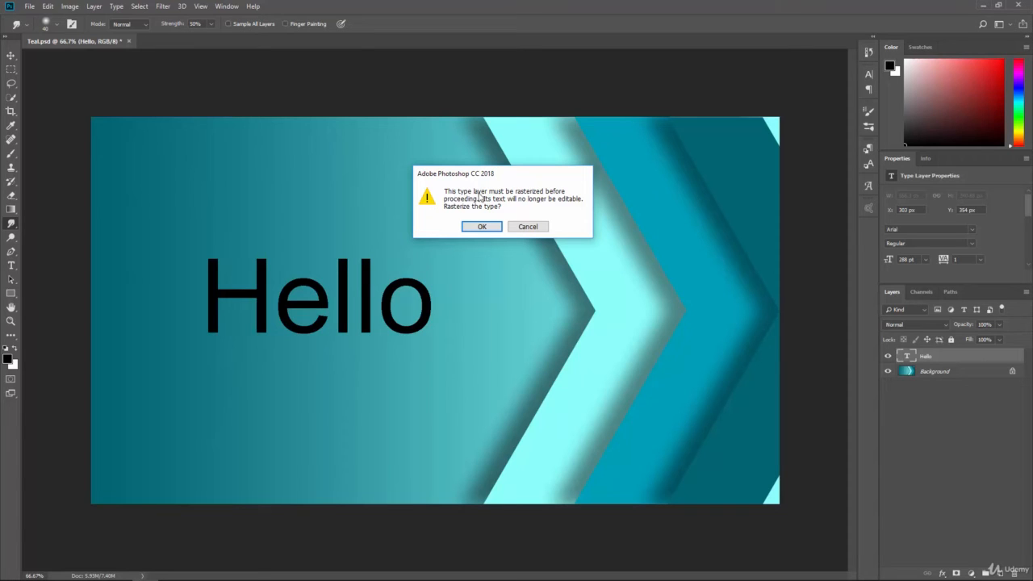
{"action": "left_click", "coordinate": [528, 226]}
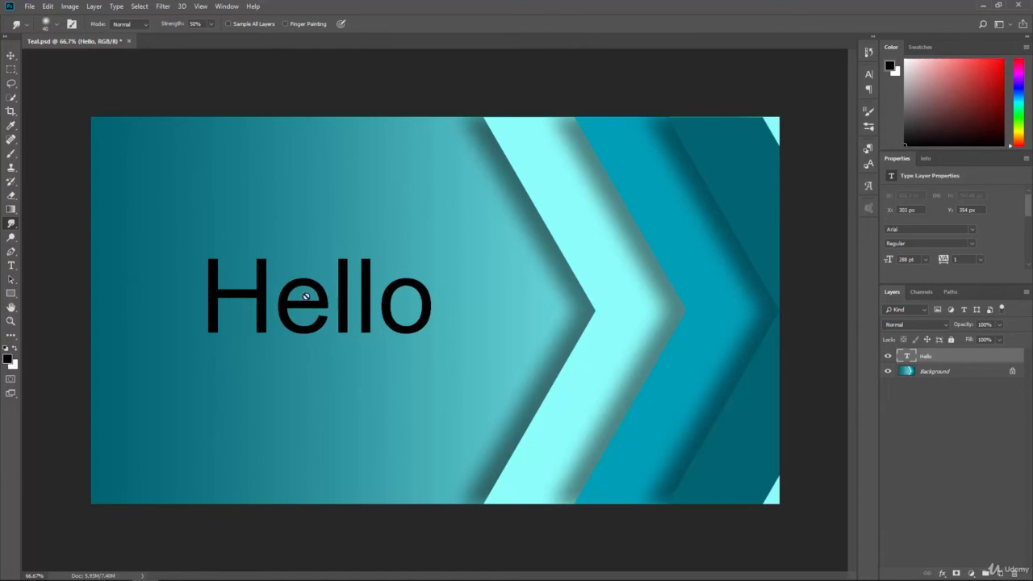
{"action": "right_click", "coordinate": [937, 360]}
{"action": "left_click", "coordinate": [839, 266]}
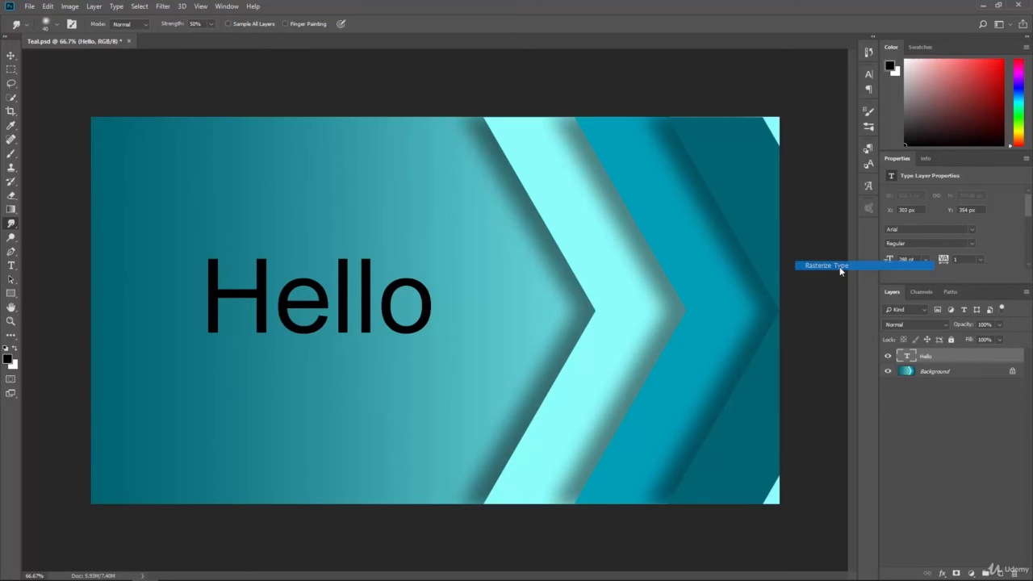
Smudge the o and both l letters of the rasterized Hello text, and undo back to the editable type layer
{"action": "left_click_drag", "start_coordinate": [416, 284], "coordinate": [505, 242]}
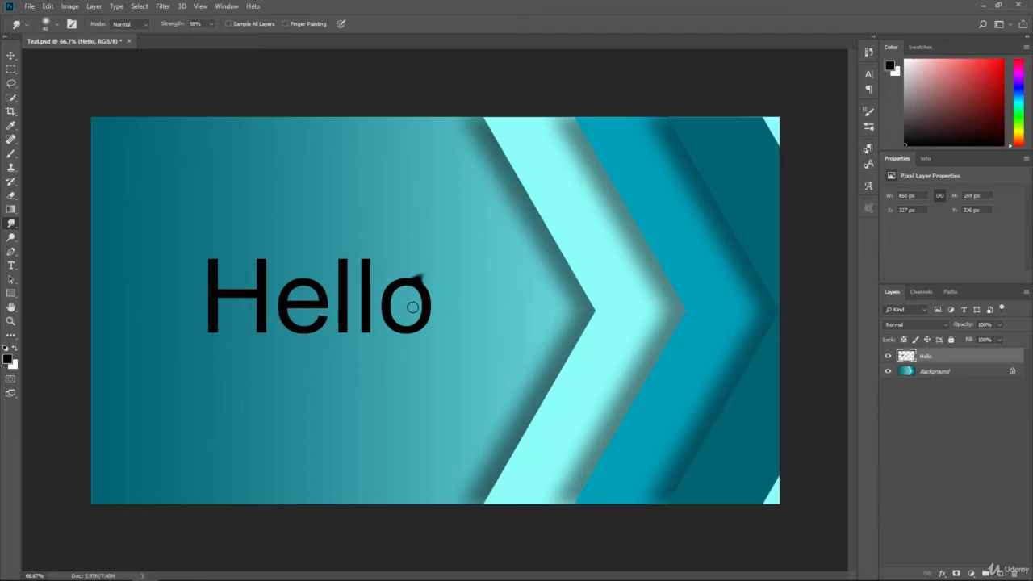
{"action": "mouse_move", "coordinate": [412, 307]}
{"action": "left_mouse_down"}
{"action": "mouse_move", "coordinate": [475, 363]}
{"action": "mouse_move", "coordinate": [349, 318]}
{"action": "mouse_move", "coordinate": [301, 324]}
{"action": "left_mouse_up"}
{"action": "left_click_drag", "start_coordinate": [371, 273], "coordinate": [174, 281]}
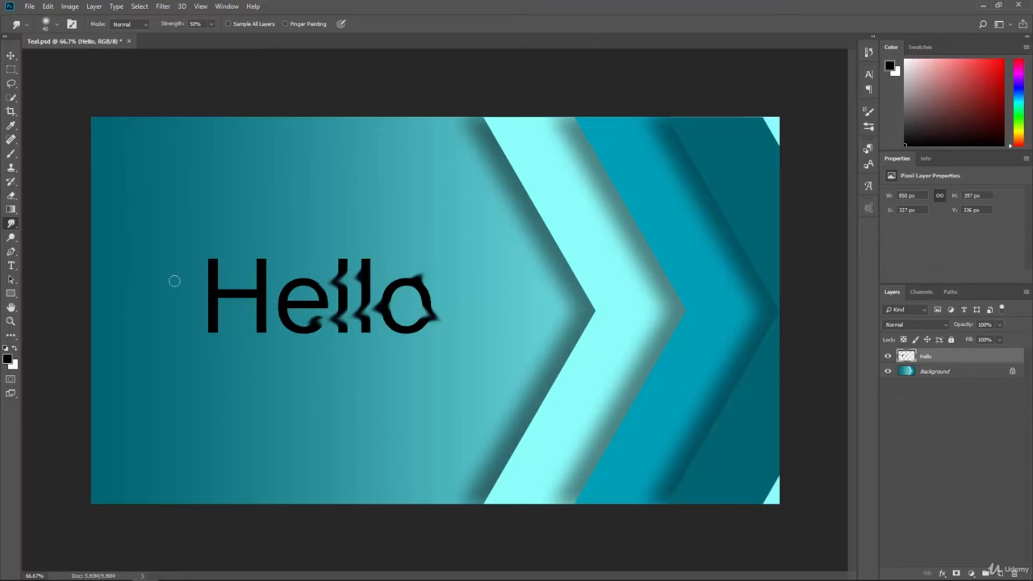
{"action": "key", "text": "ctrl+alt+z"}
{"action": "key", "text": "ctrl+alt+z"}
{"action": "key", "text": "ctrl+alt+z"}
{"action": "key", "text": "ctrl+alt+z"}
{"action": "key", "text": "ctrl+alt+z"}
{"action": "key", "text": "ctrl+alt+z"}
{"action": "key", "text": "ctrl+alt+z"}
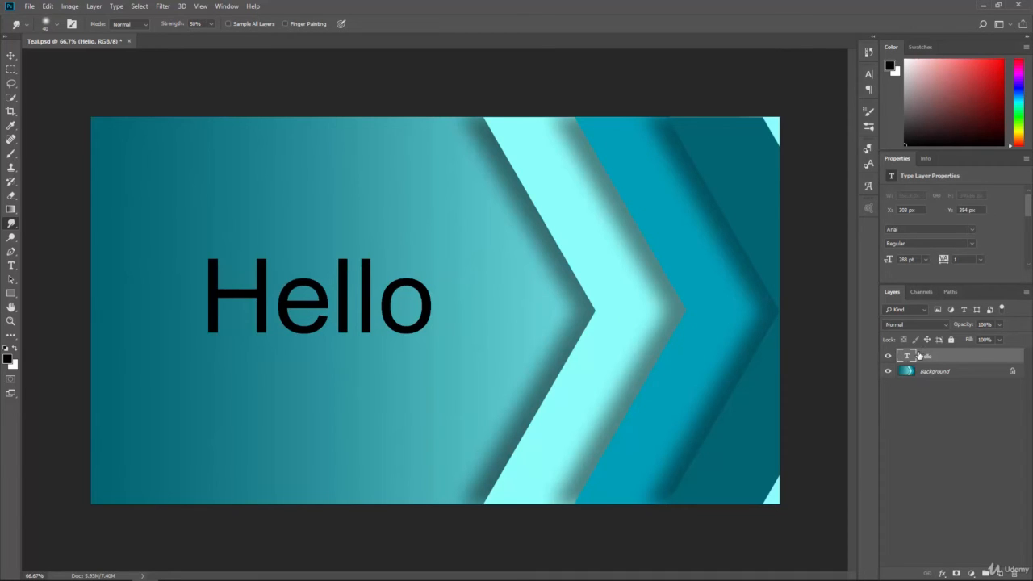
Convert the Hello type layer to a shape, and shift its whole path slightly up and to the left
{"action": "left_click", "coordinate": [117, 6]}
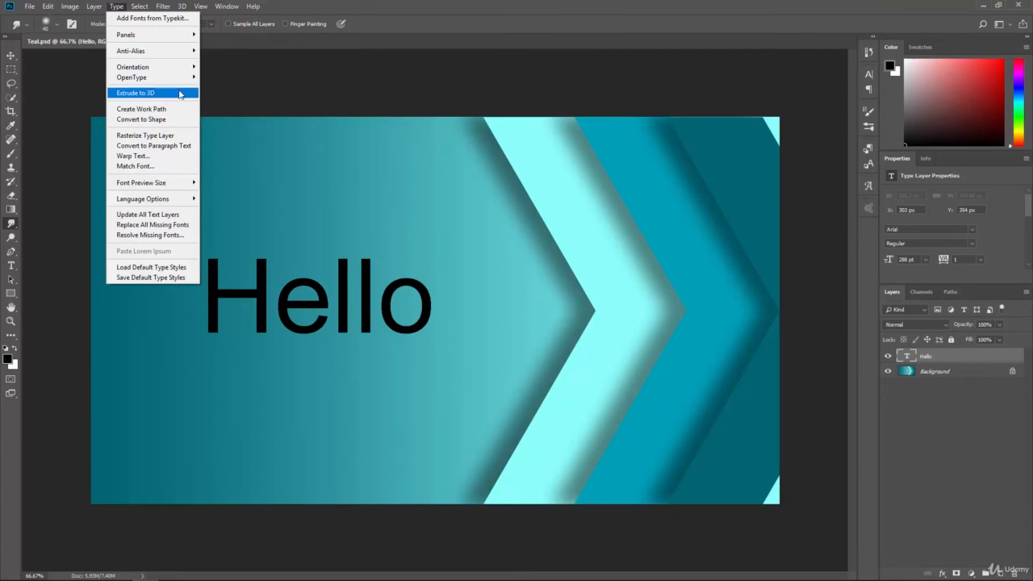
{"action": "left_click", "coordinate": [142, 120]}
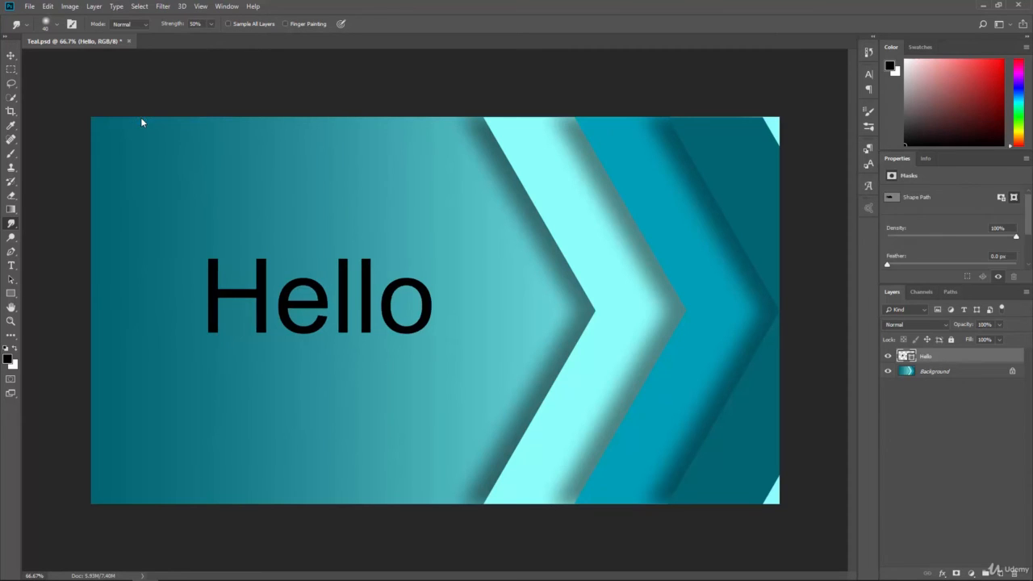
{"action": "left_click", "coordinate": [10, 251]}
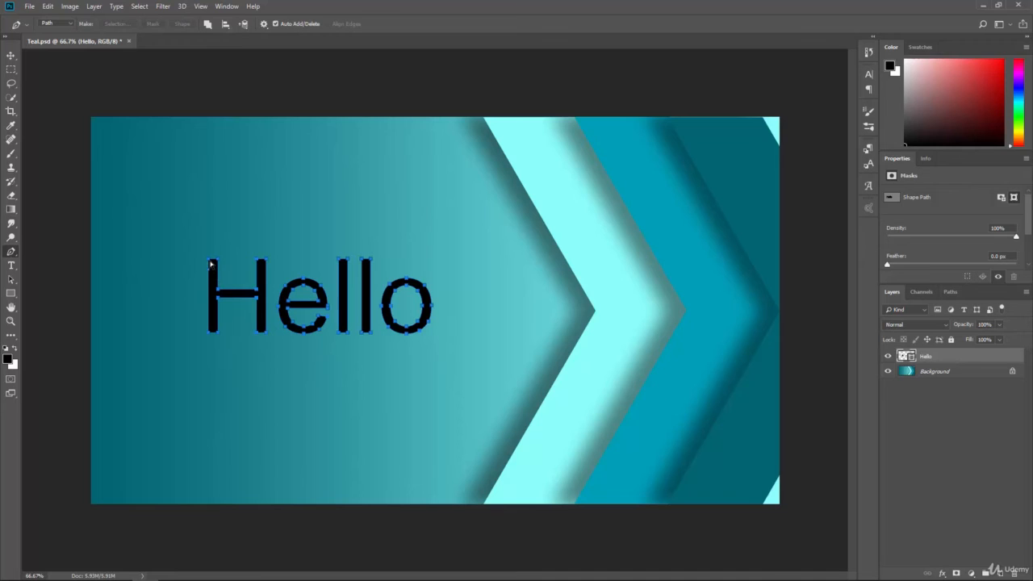
{"action": "left_click_drag", "start_coordinate": [209, 262], "coordinate": [194, 248]}
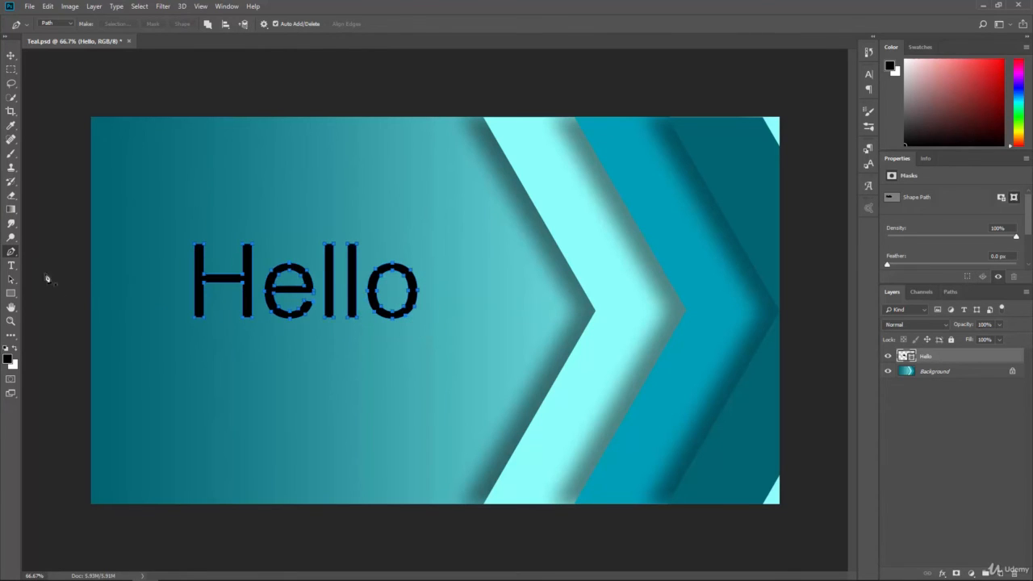
Try reshaping the top of the H with the Direct Selection tool, and undo everything back to the editable type layer
{"action": "right_click", "coordinate": [16, 253]}
{"action": "right_click", "coordinate": [13, 283]}
{"action": "left_click", "coordinate": [40, 289]}
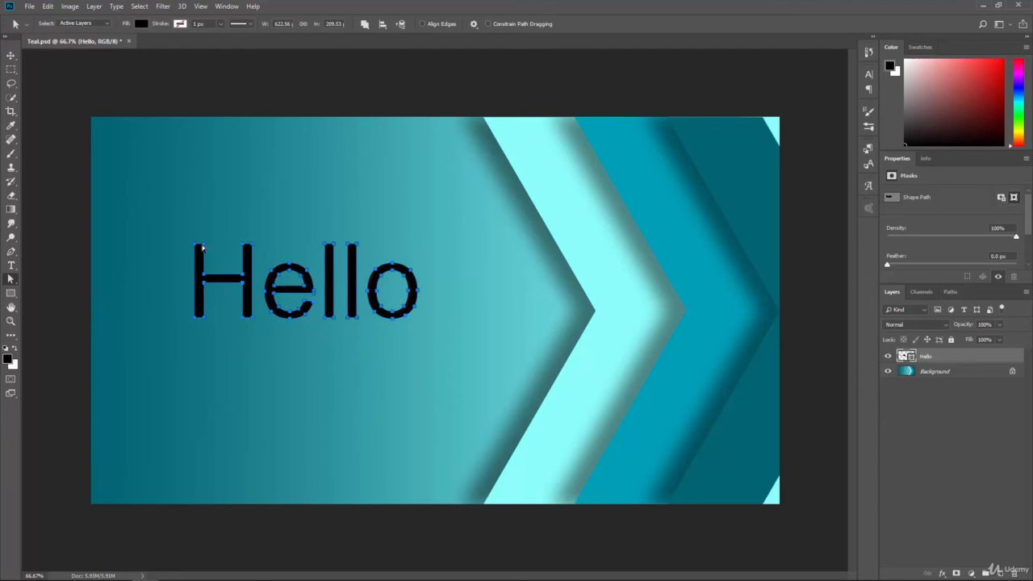
{"action": "left_click_drag", "start_coordinate": [216, 231], "coordinate": [220, 210]}
{"action": "key", "text": "ctrl+z"}
{"action": "key", "text": "ctrl+z"}
{"action": "key", "text": "ctrl+z"}
{"action": "key", "text": "ctrl+z"}
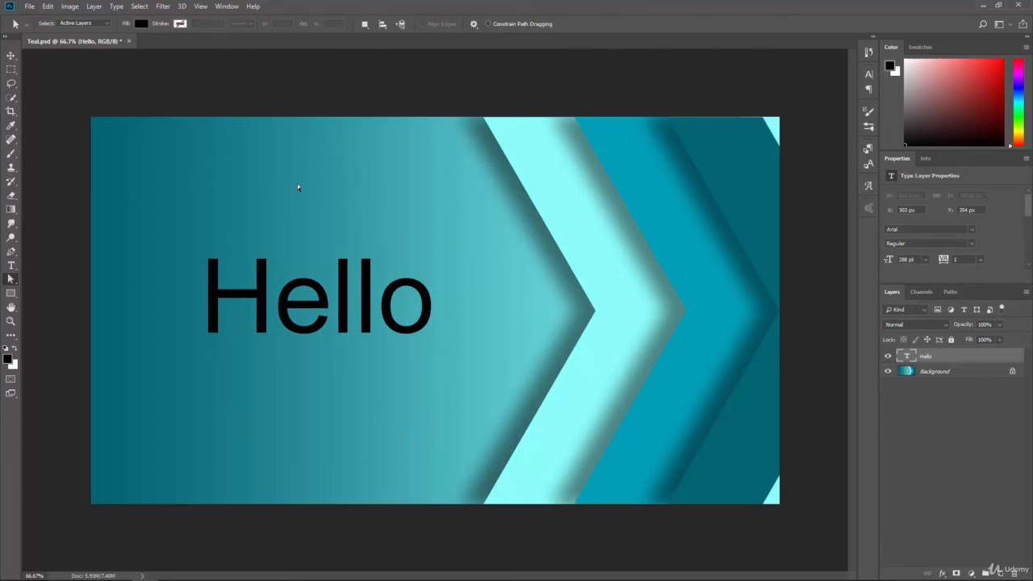
Replace the Hello text with the ↔ glyph from Arial's Math Symbols, and move the arrow to about X 754 px, Y 332 px
{"action": "left_click", "coordinate": [867, 186]}
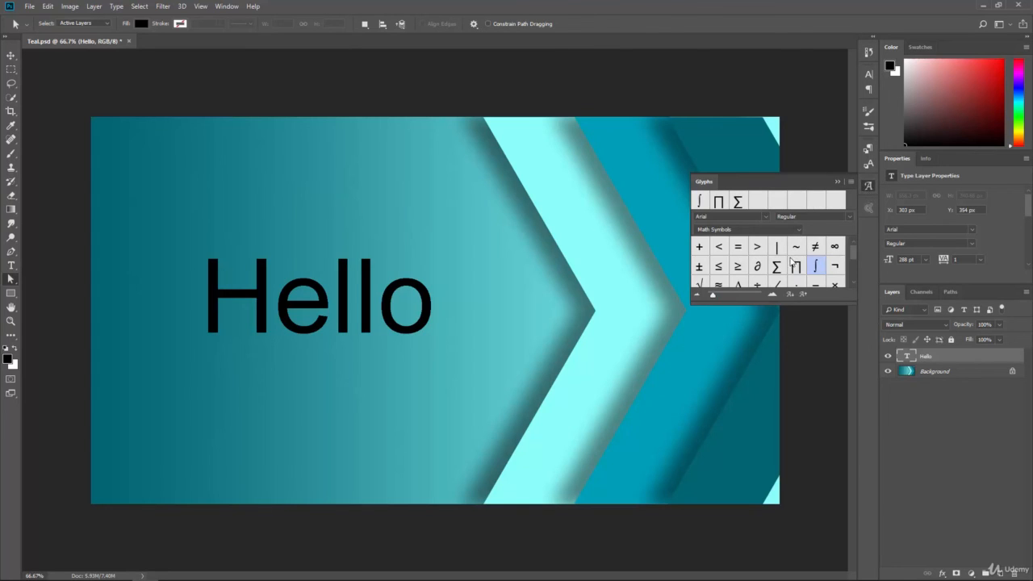
{"action": "scroll", "coordinate": [794, 258], "scroll_direction": "down", "scroll_amount": 3}
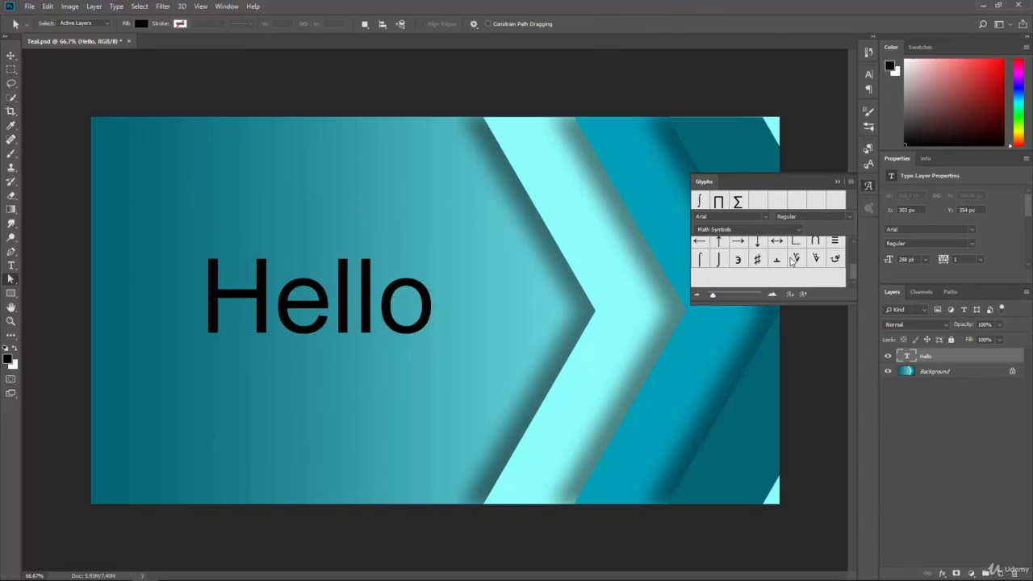
{"action": "double_click", "coordinate": [910, 357]}
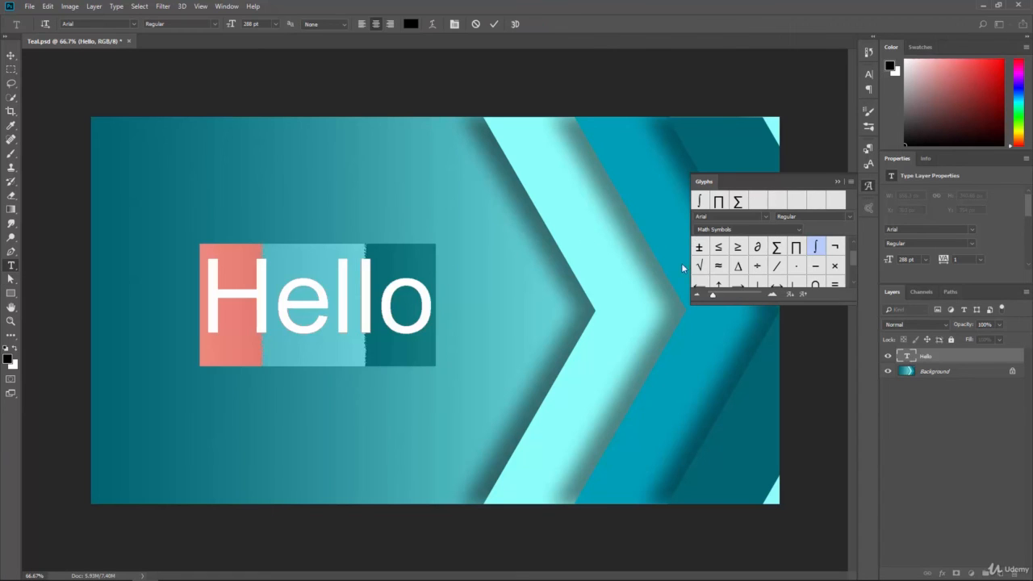
{"action": "scroll", "coordinate": [798, 266], "scroll_direction": "down", "scroll_amount": 3}
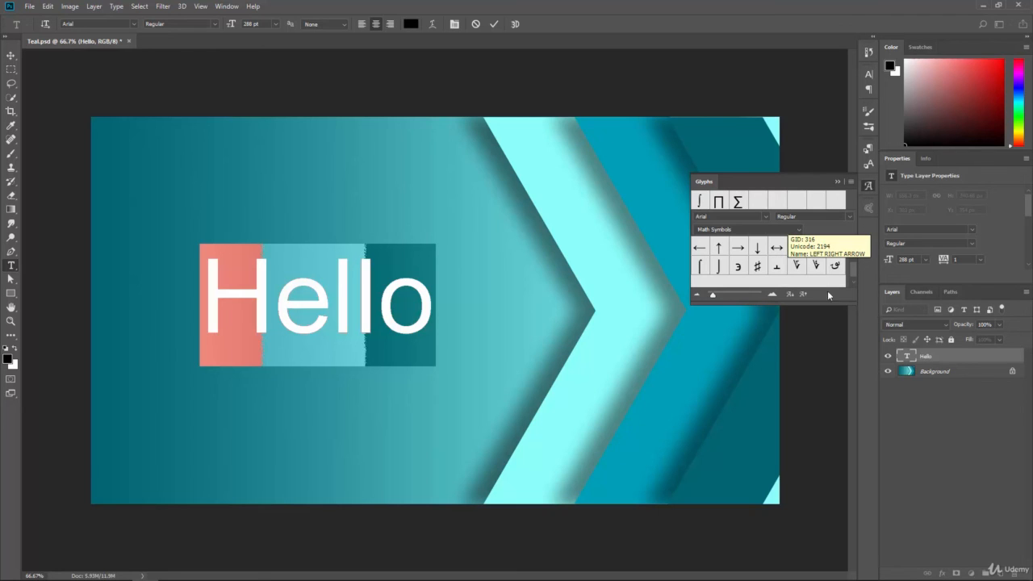
{"action": "double_click", "coordinate": [776, 248]}
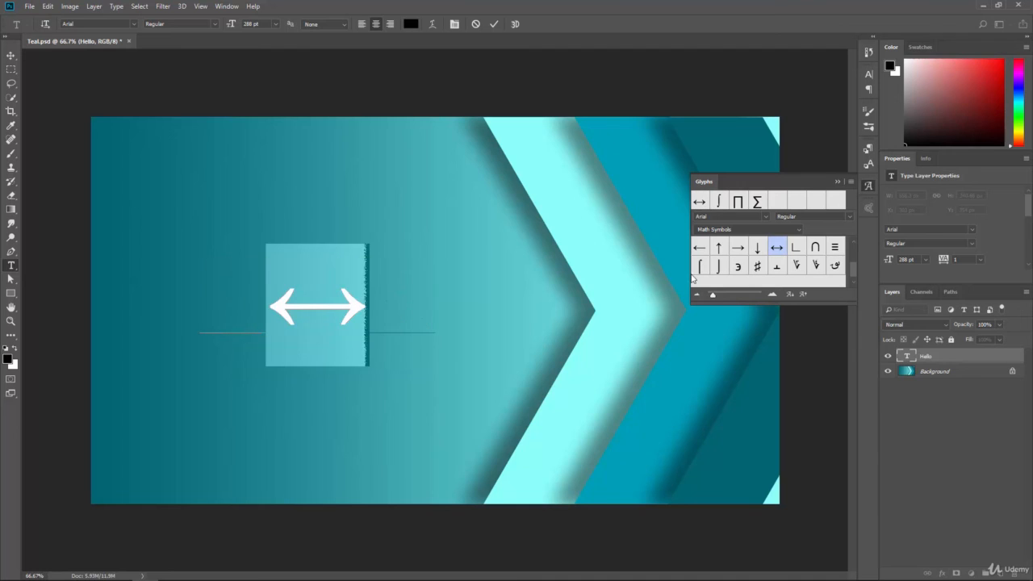
{"action": "left_click", "coordinate": [11, 55]}
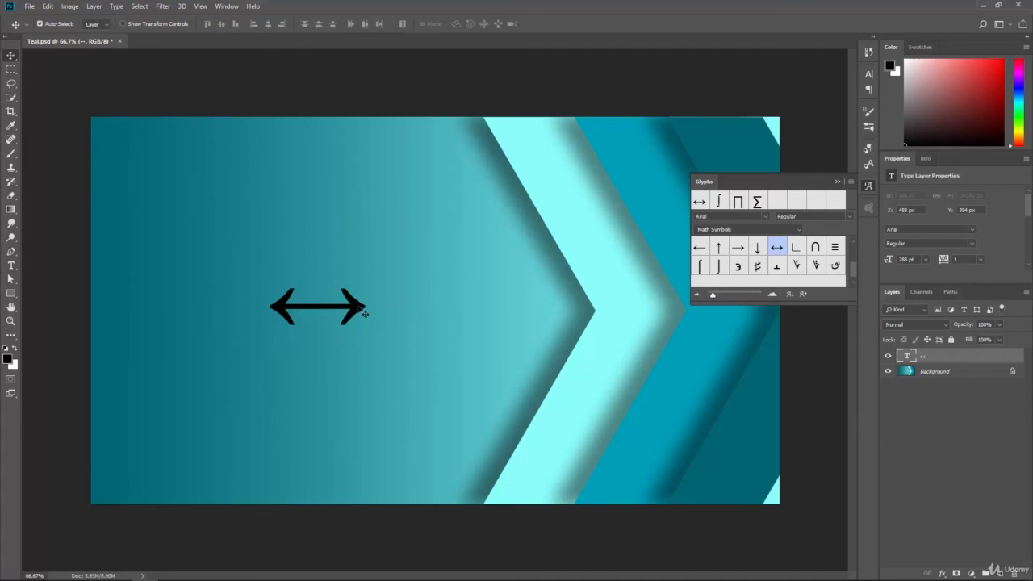
{"action": "left_click_drag", "start_coordinate": [364, 311], "coordinate": [454, 300]}
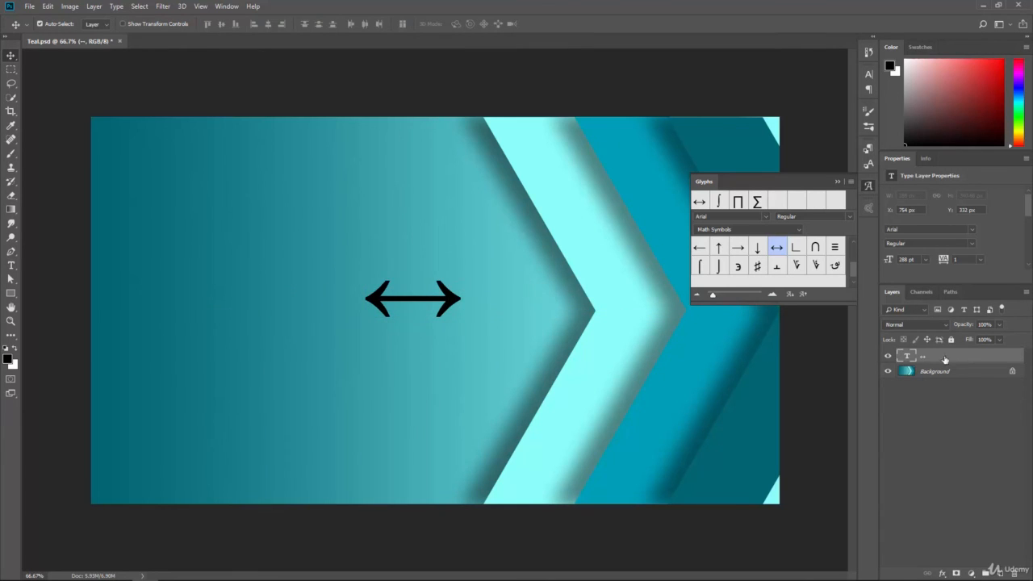
Apply a smooth Inner Bevel with 100% depth and 7 px size to the arrow layer, and rasterize its type
{"action": "left_click", "coordinate": [942, 573]}
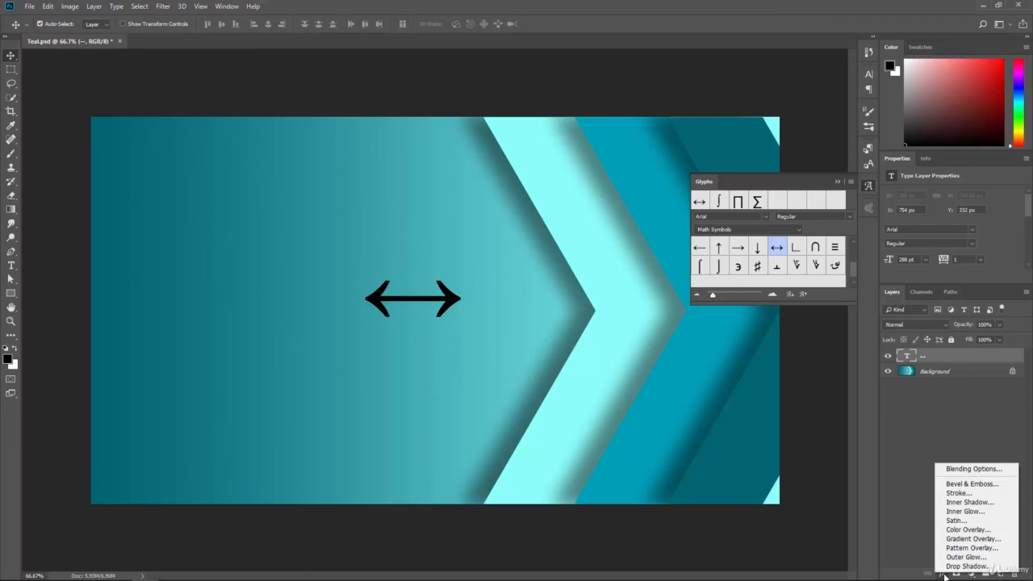
{"action": "left_click", "coordinate": [972, 484]}
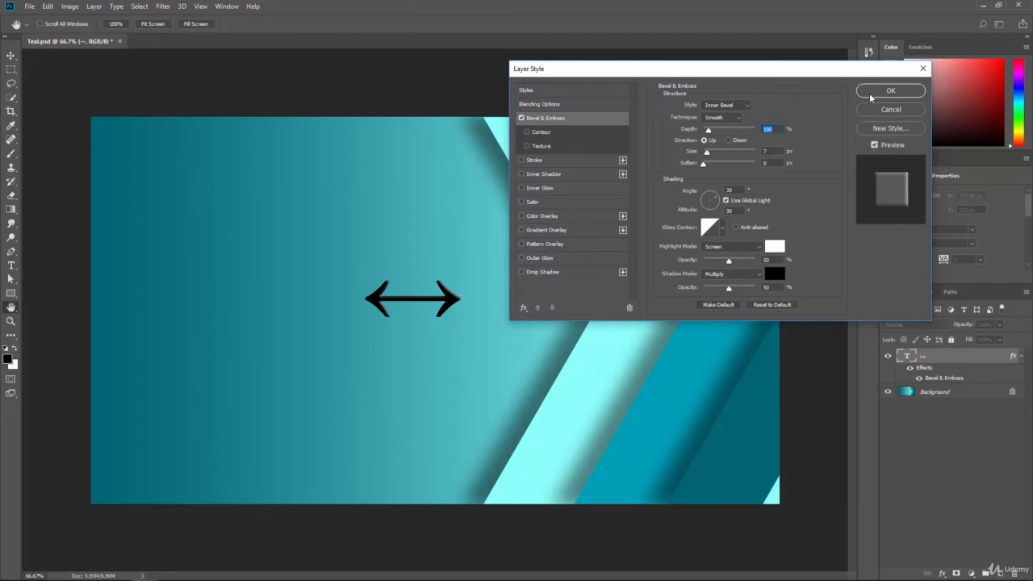
{"action": "left_click", "coordinate": [889, 90]}
{"action": "right_click", "coordinate": [934, 358]}
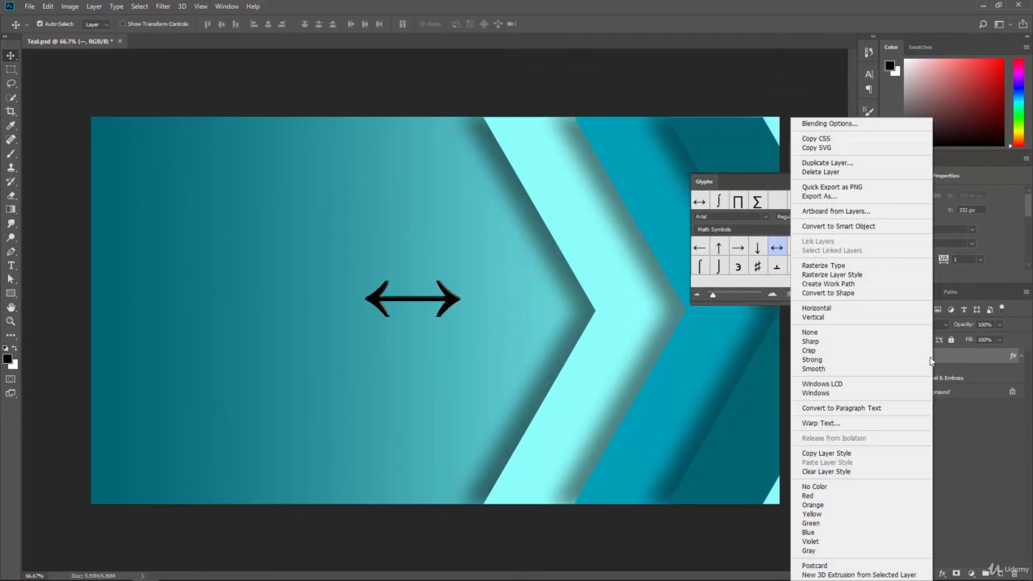
{"action": "left_click", "coordinate": [839, 267]}
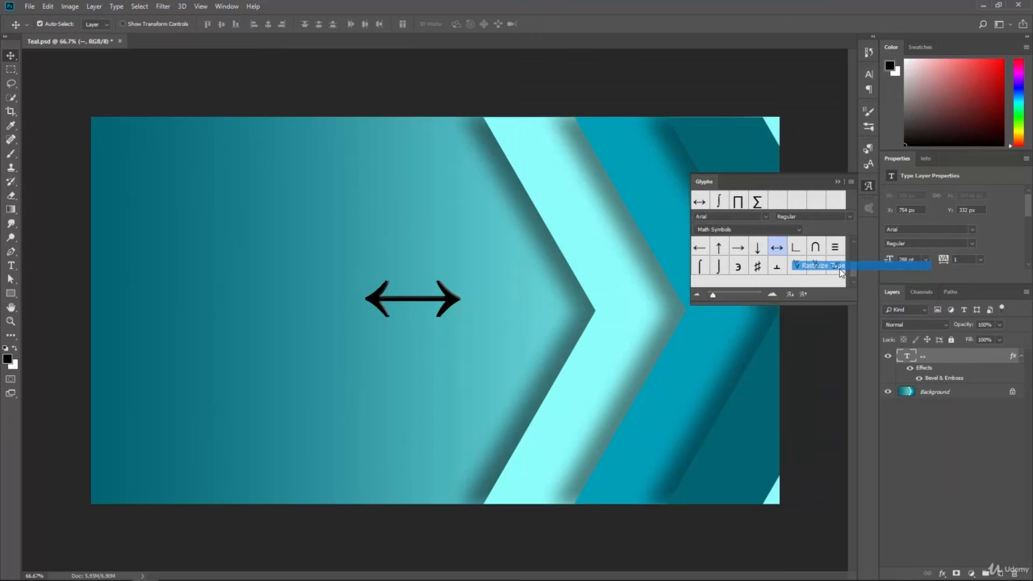